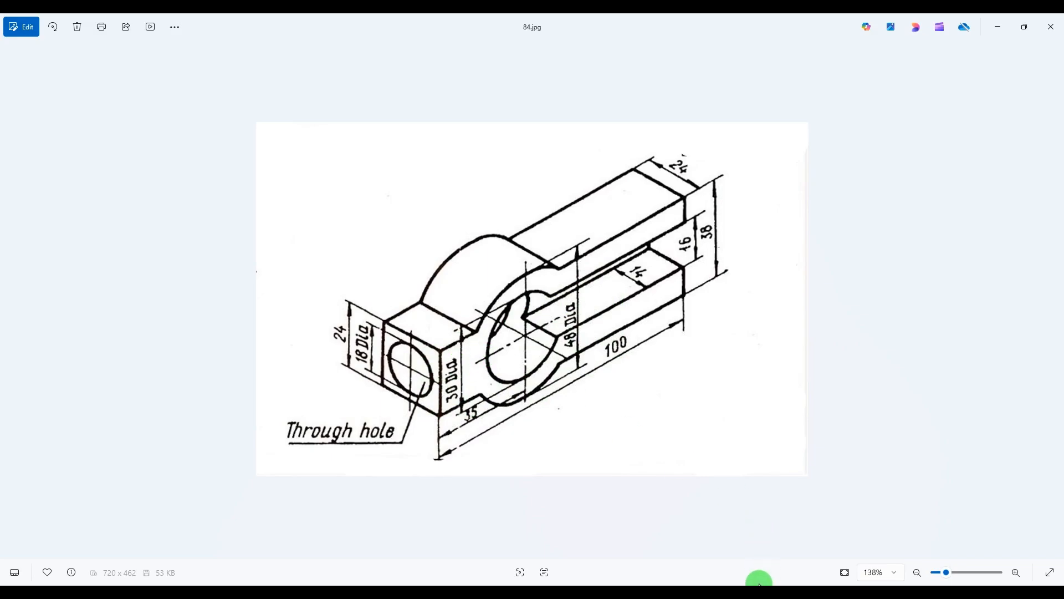
Switch to Creo Parametric and start a new solid part named EX-84 without the default template.
click(759, 582)
click(13, 66)
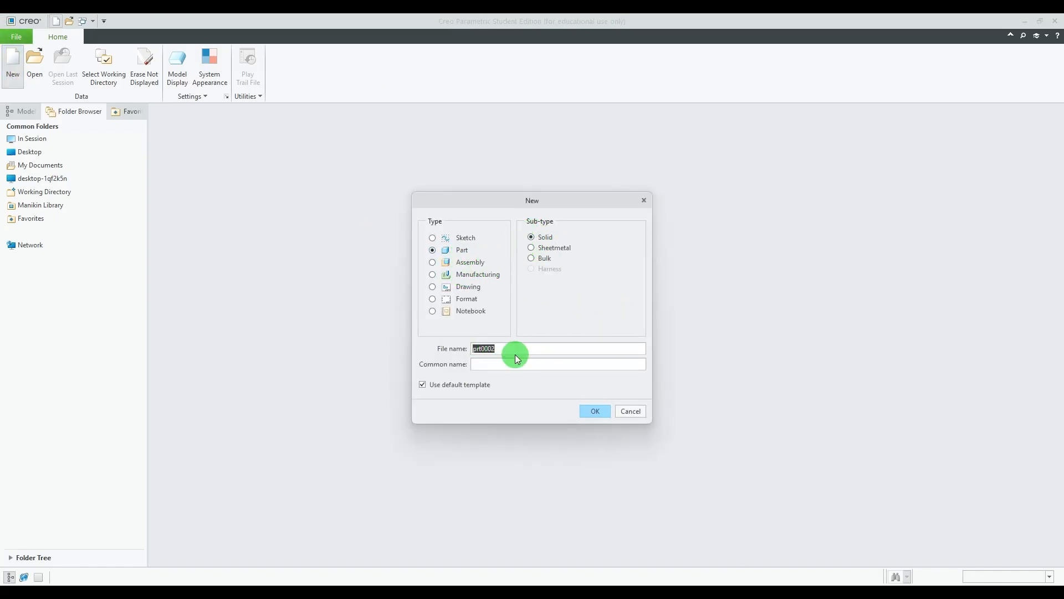
text(EX-)
key(alt+Tab)
key(alt+Tab)
click(453, 384)
click(593, 414)
Create the part from the mmns_part_solid_abs template.
scroll(487, 266, down, 3)
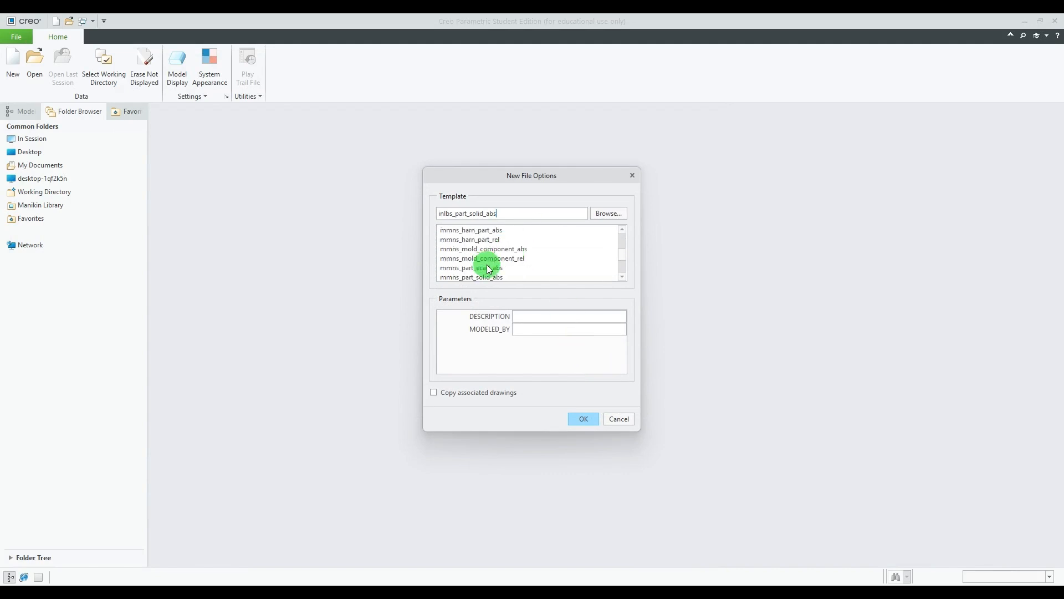
click(491, 239)
click(498, 231)
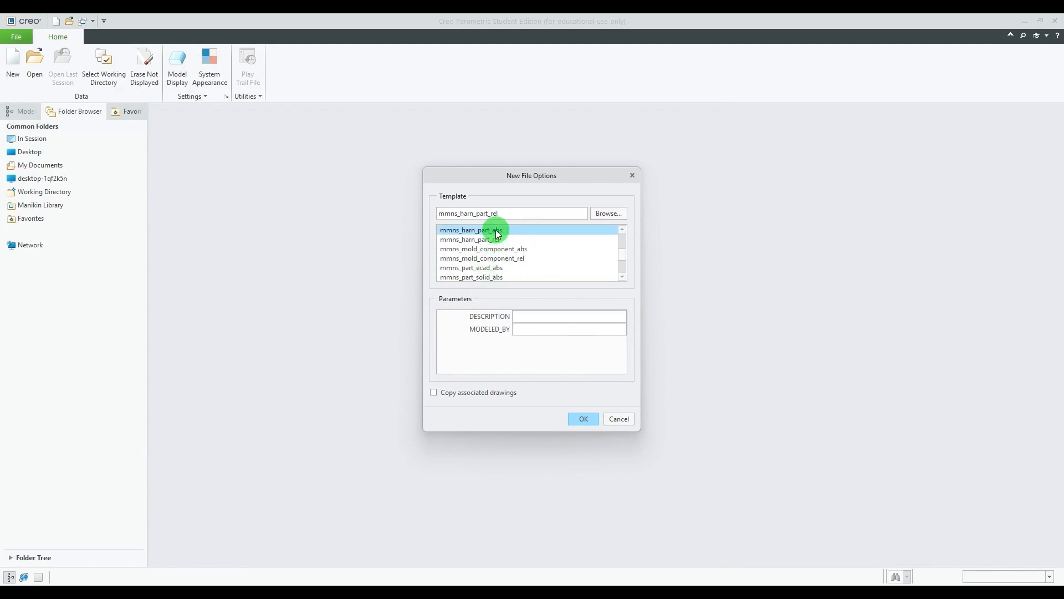
click(515, 275)
scroll(512, 268, down, 1)
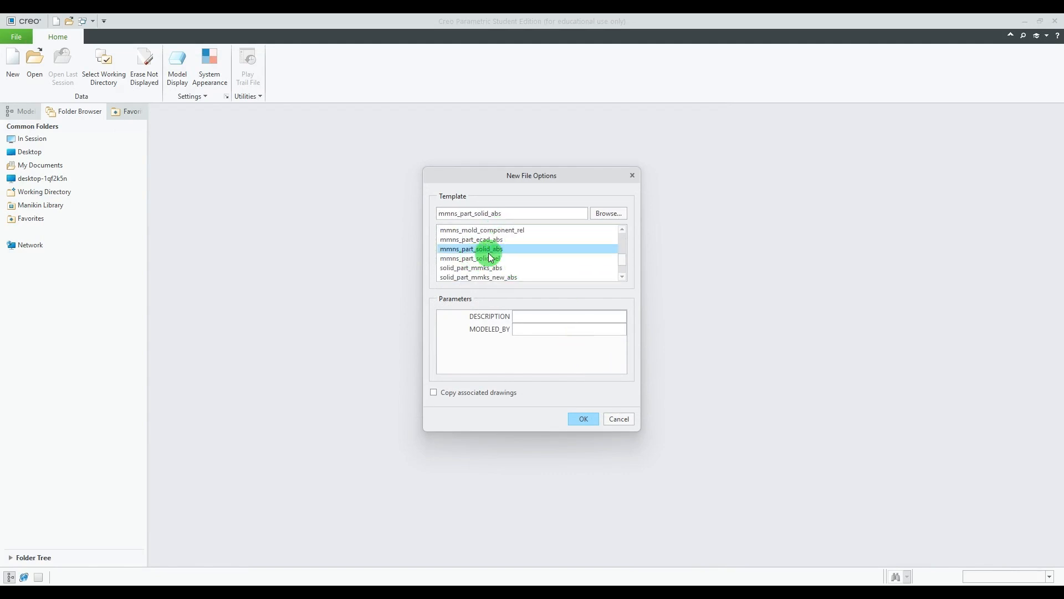
click(583, 419)
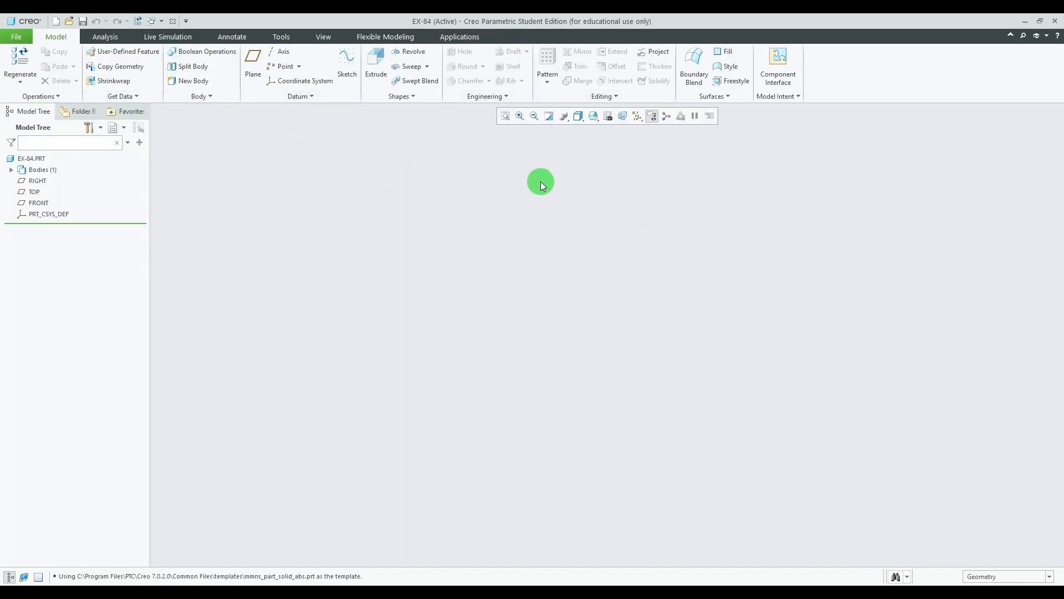
Display all datum features, and start a sketch on the RIGHT plane oriented parallel to the screen.
click(638, 115)
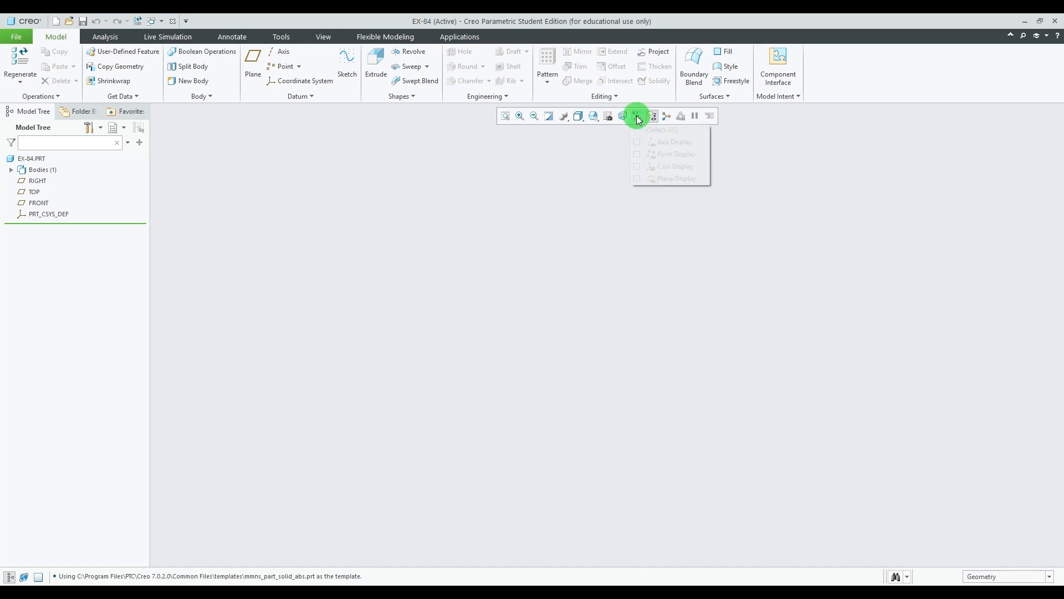
click(659, 130)
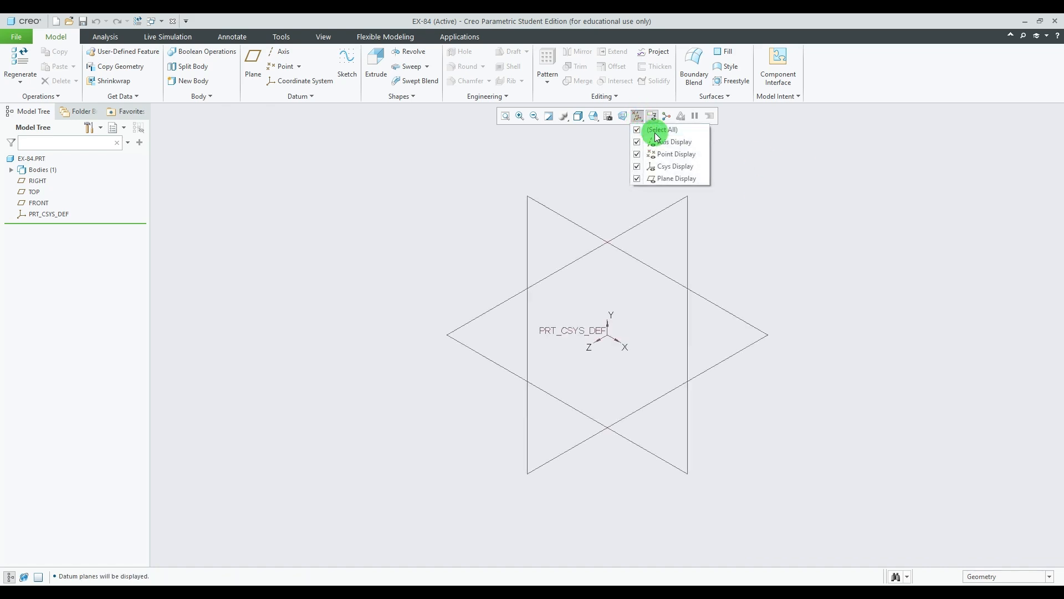
click(686, 203)
click(696, 155)
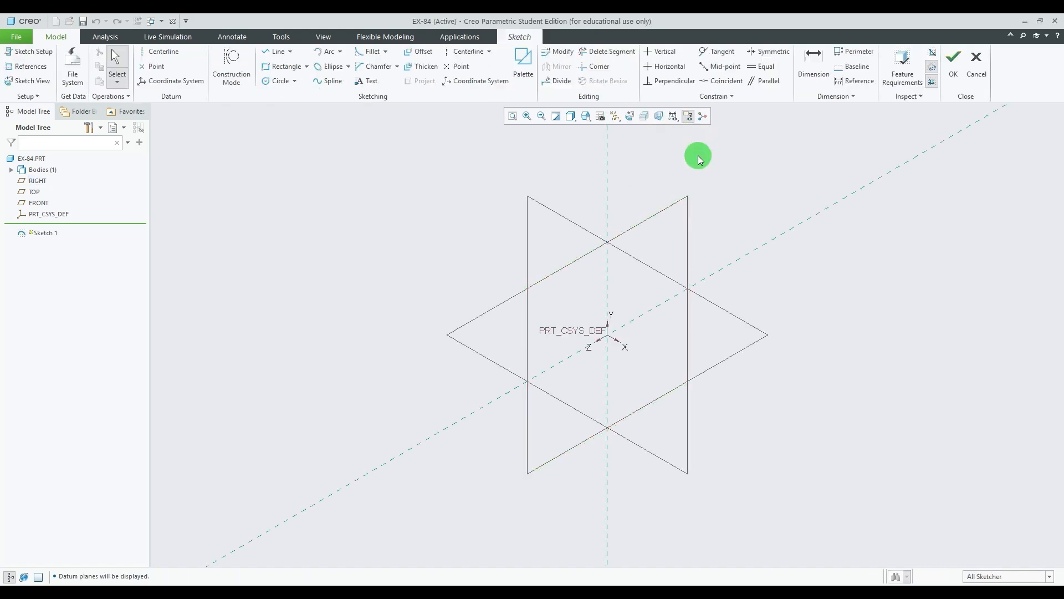
click(630, 116)
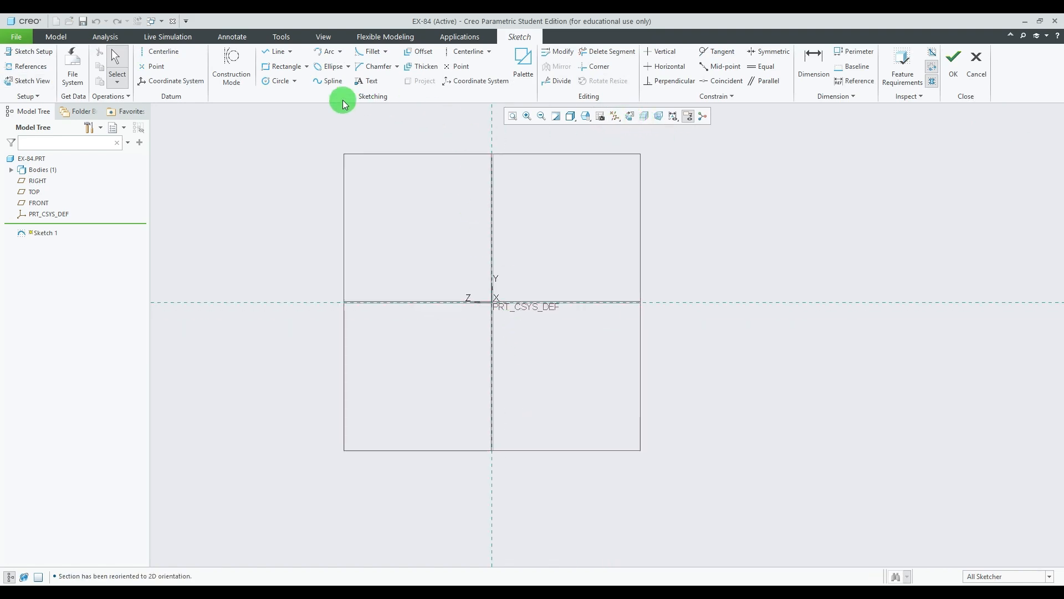
Sketch a circle centred on the origin and set its diameter to 48 mm.
click(270, 81)
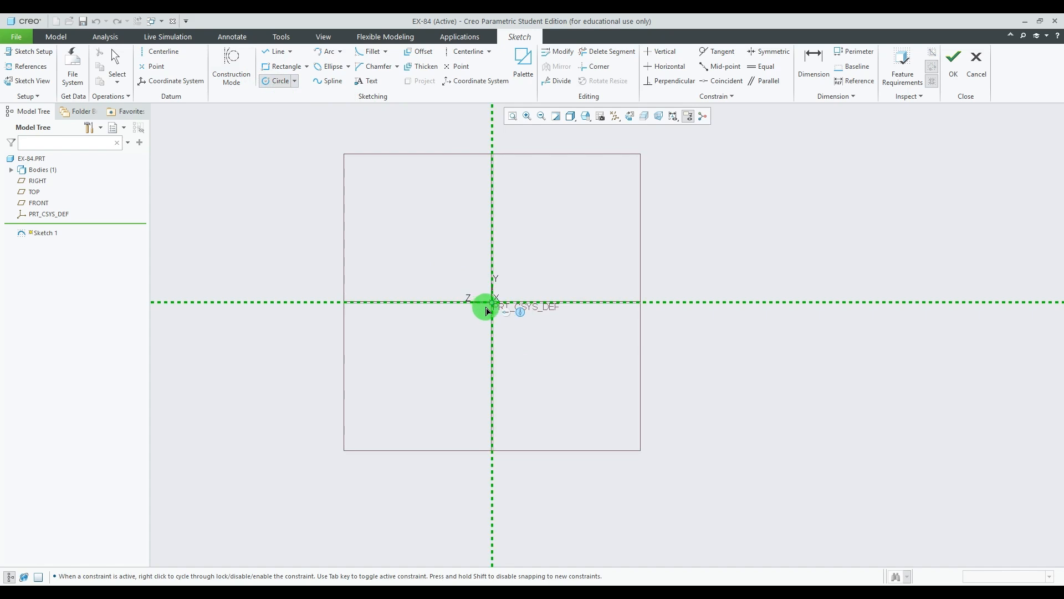
click(488, 309)
click(513, 368)
middle_click(584, 238)
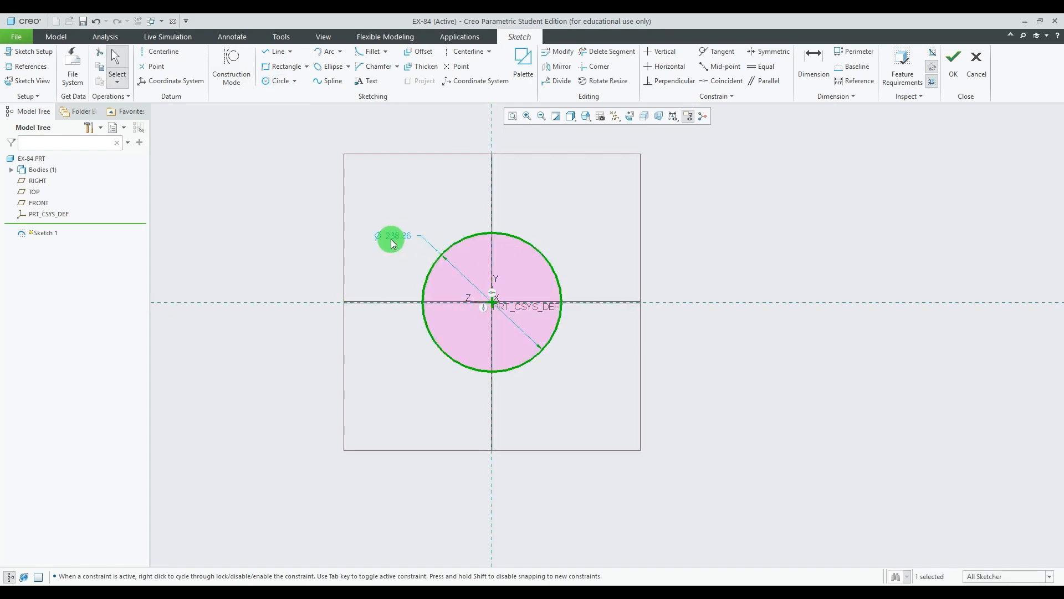
double_click(391, 239)
text(4)
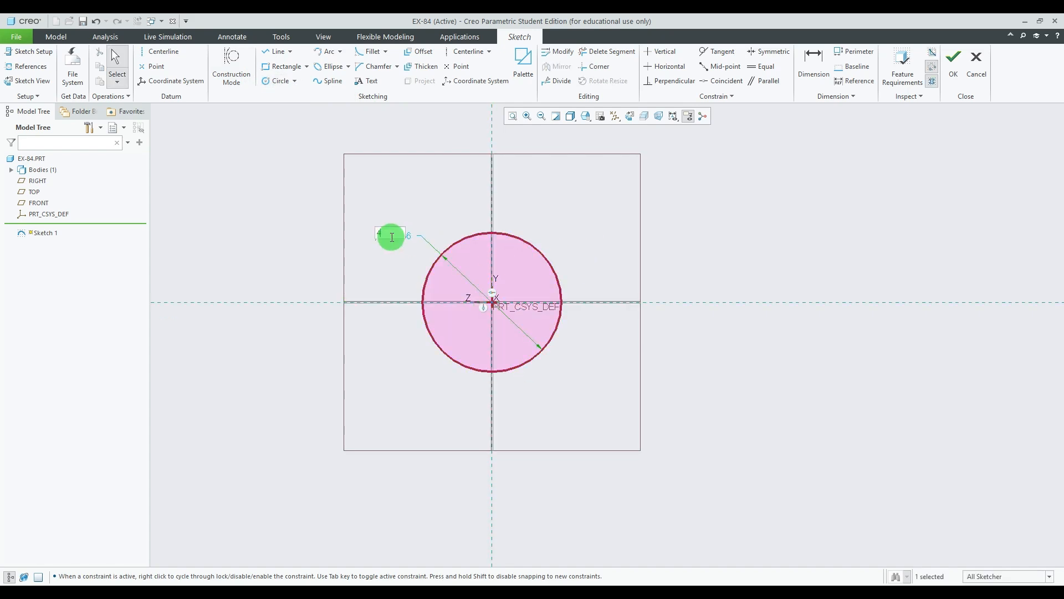
text(8)
key(Return)
Move the 48 mm diameter dimension closer to the circle.
scroll(466, 277, up, 3)
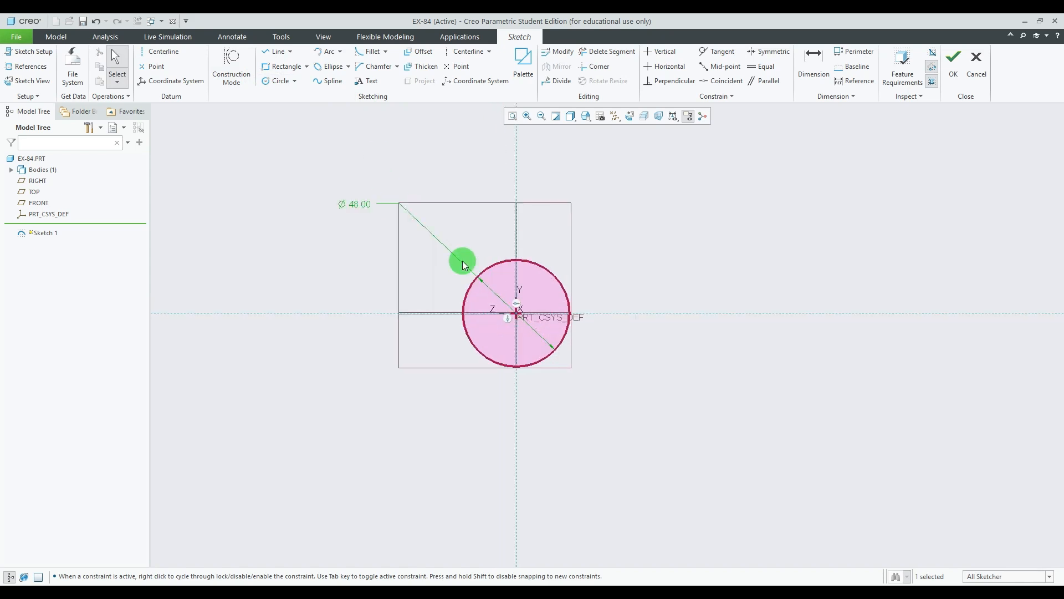
drag(353, 204, 453, 244)
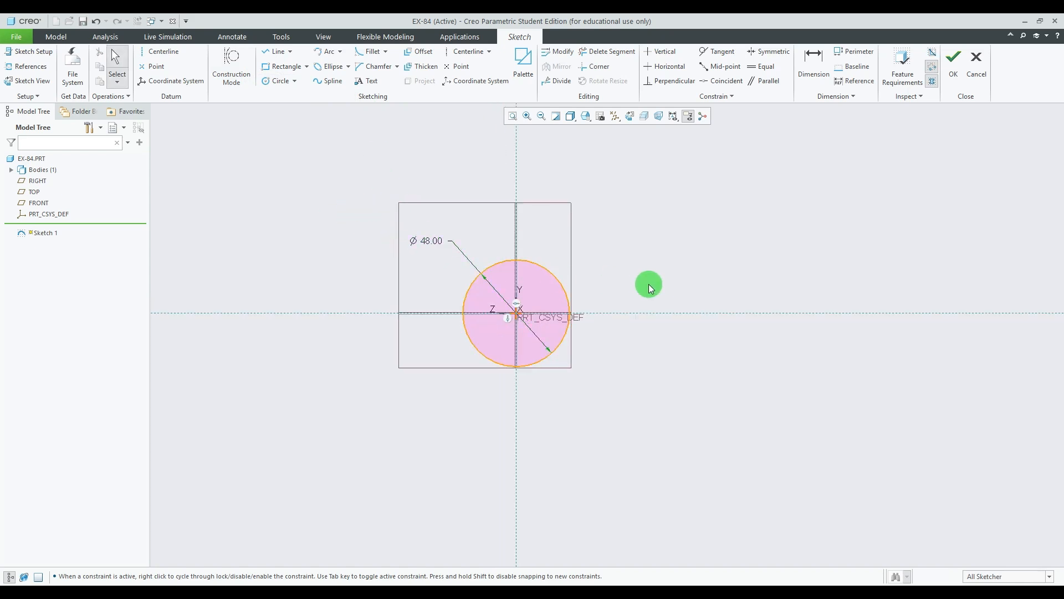
click(646, 285)
scroll(647, 285, up, 1)
Sketch a smaller circle concentric with the first, check its size on the reference drawing, and set its diameter to 30 mm.
click(280, 81)
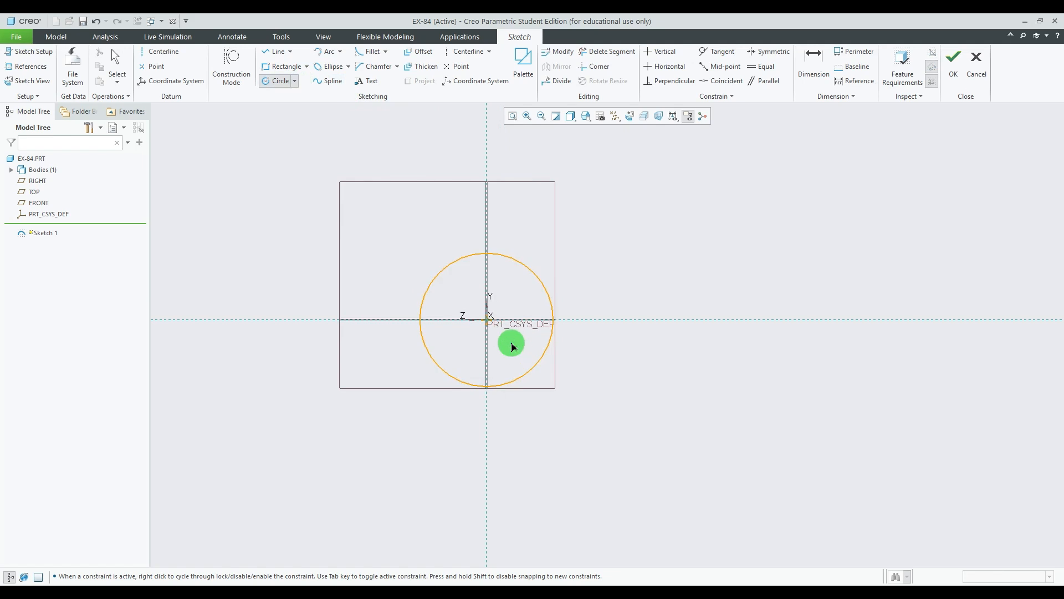
click(488, 320)
click(458, 347)
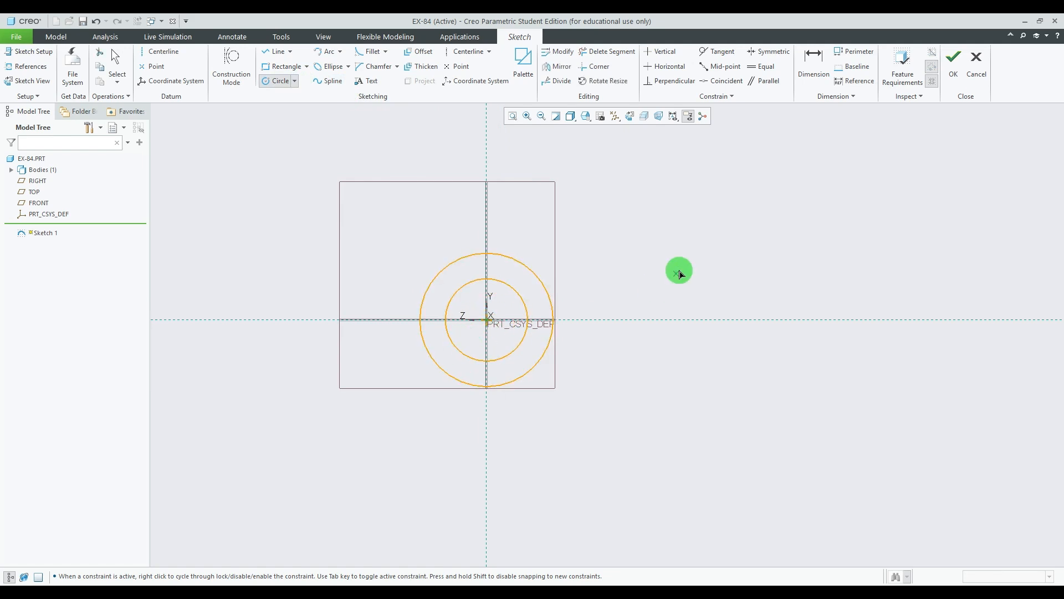
middle_click(681, 263)
click(739, 589)
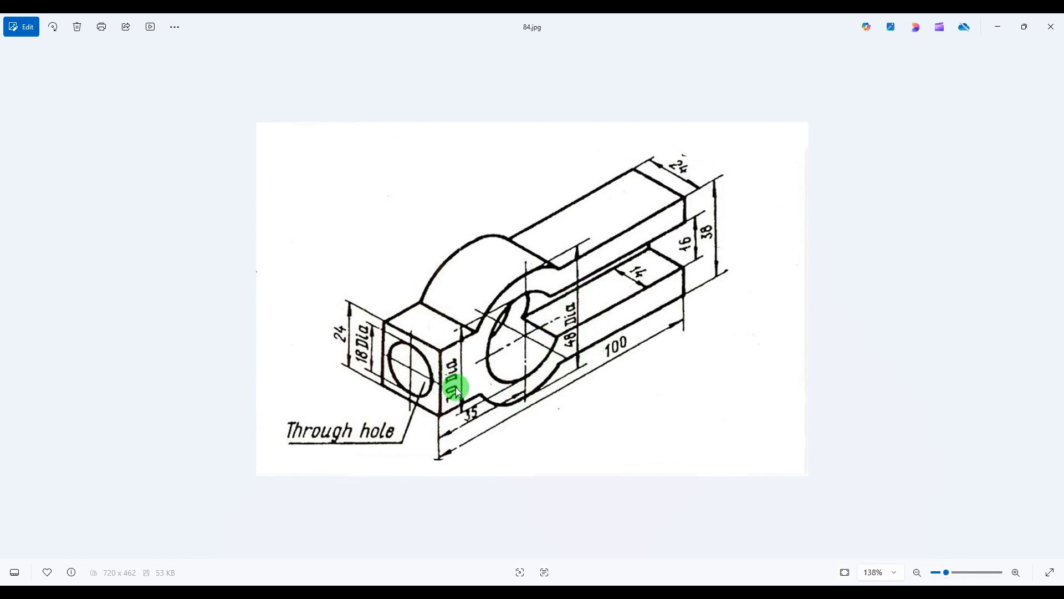
click(731, 594)
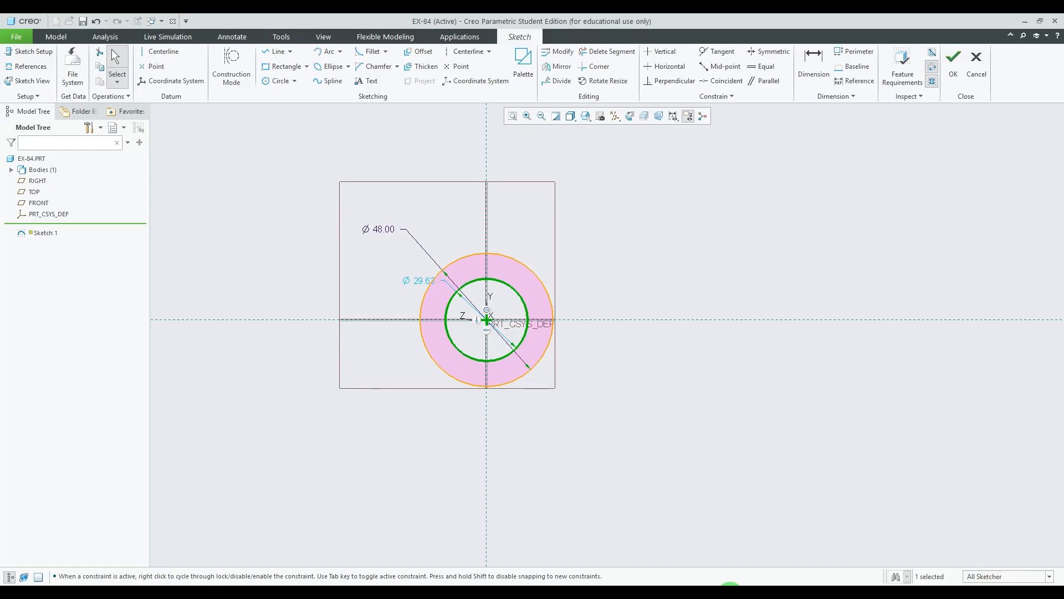
click(421, 282)
text(3)
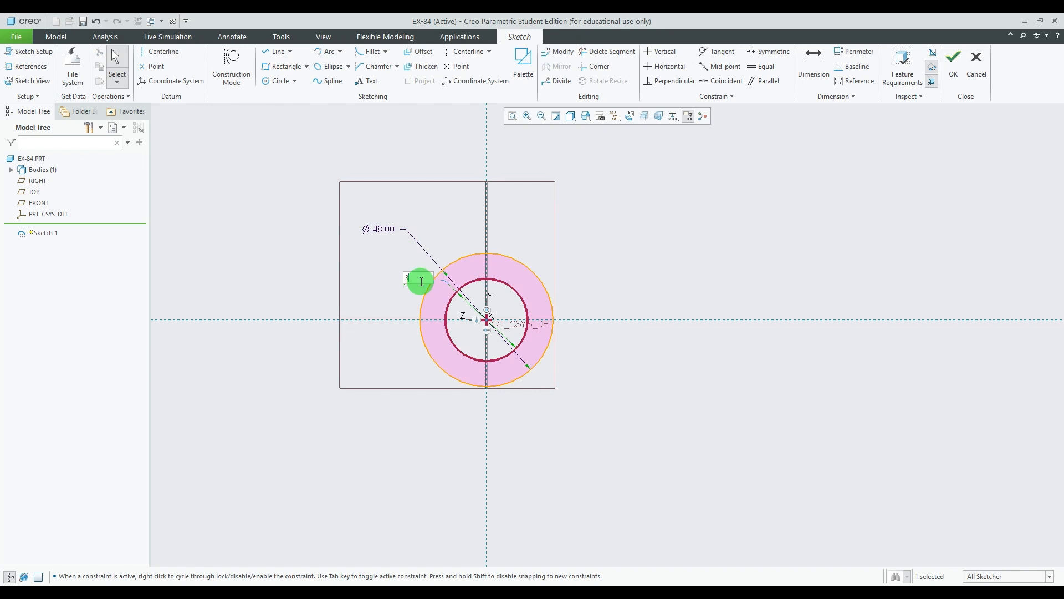
text(0)
key(Return)
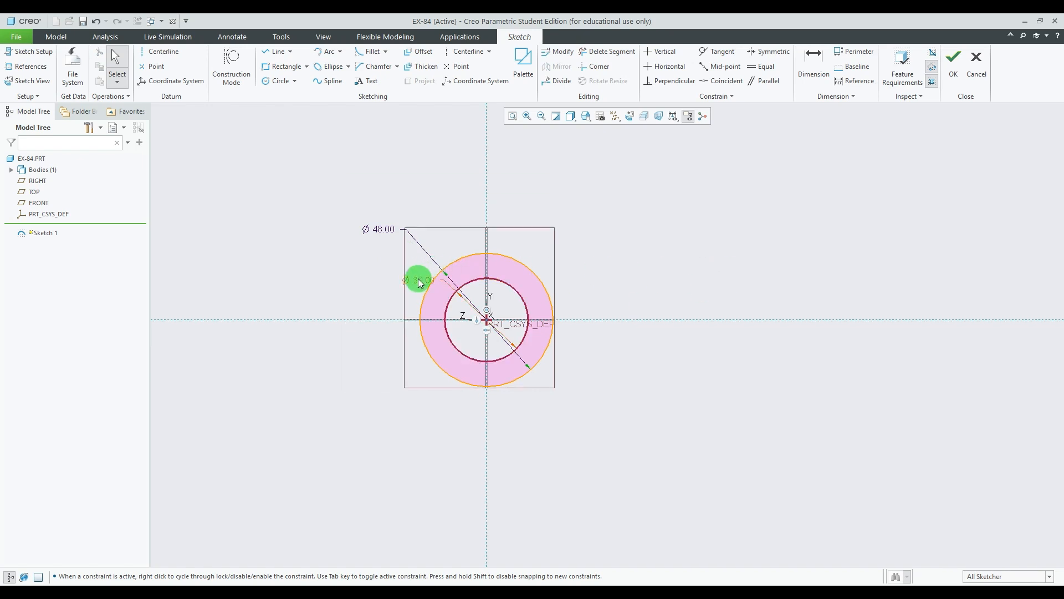
Move the inner circle's 30 mm diameter dimension outside the outer circle, to its upper right.
drag(420, 283, 527, 248)
click(633, 258)
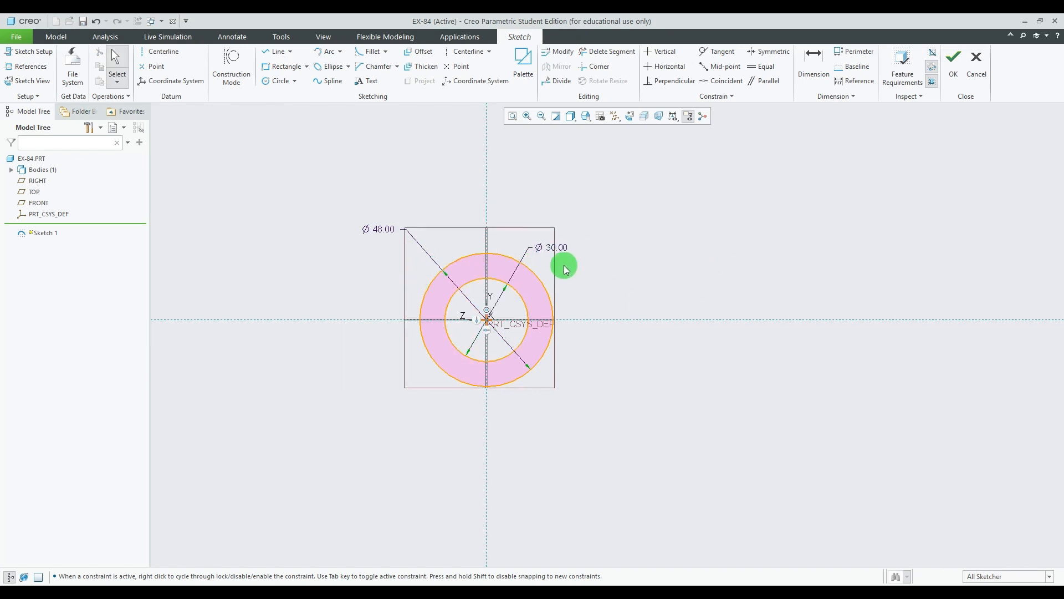
scroll(564, 266, up, 2)
scroll(614, 268, down, 1)
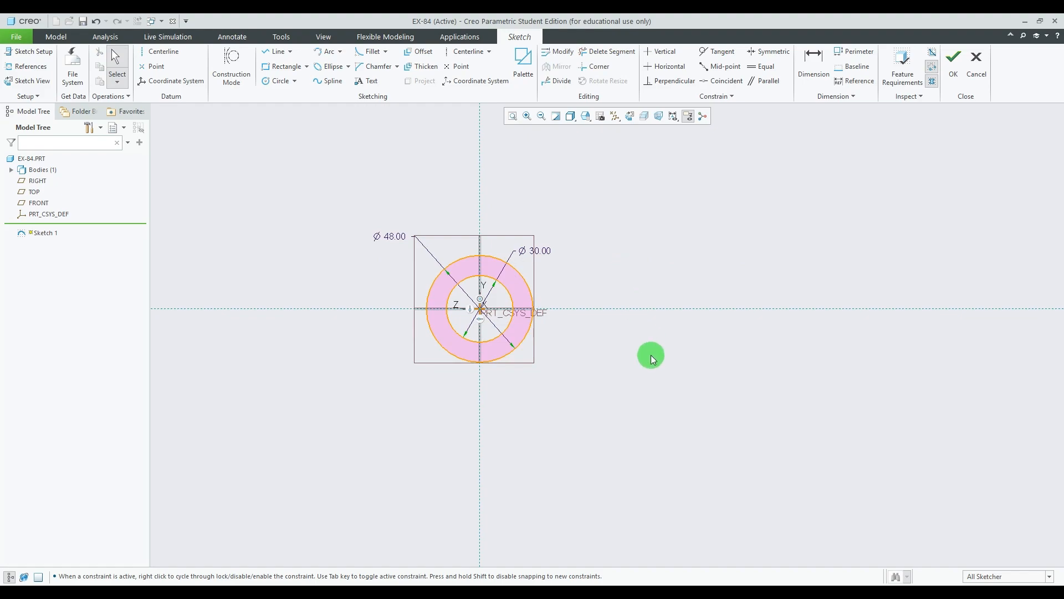
Consult the reference drawing, and sketch a vertical line about 27 mm long across the horizontal reference, about 117 mm right of the circles' centre.
click(745, 596)
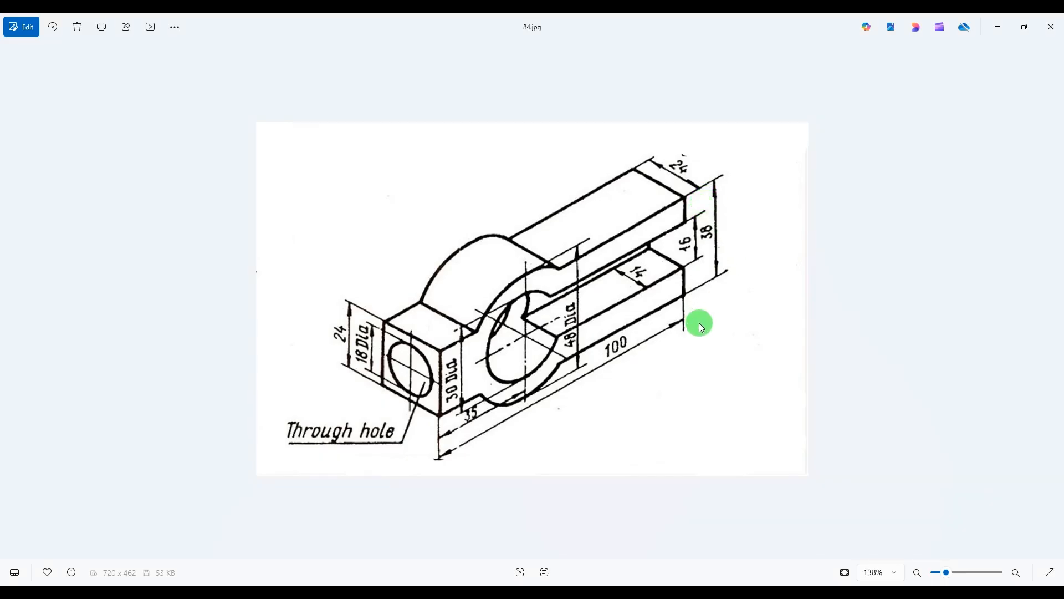
click(750, 596)
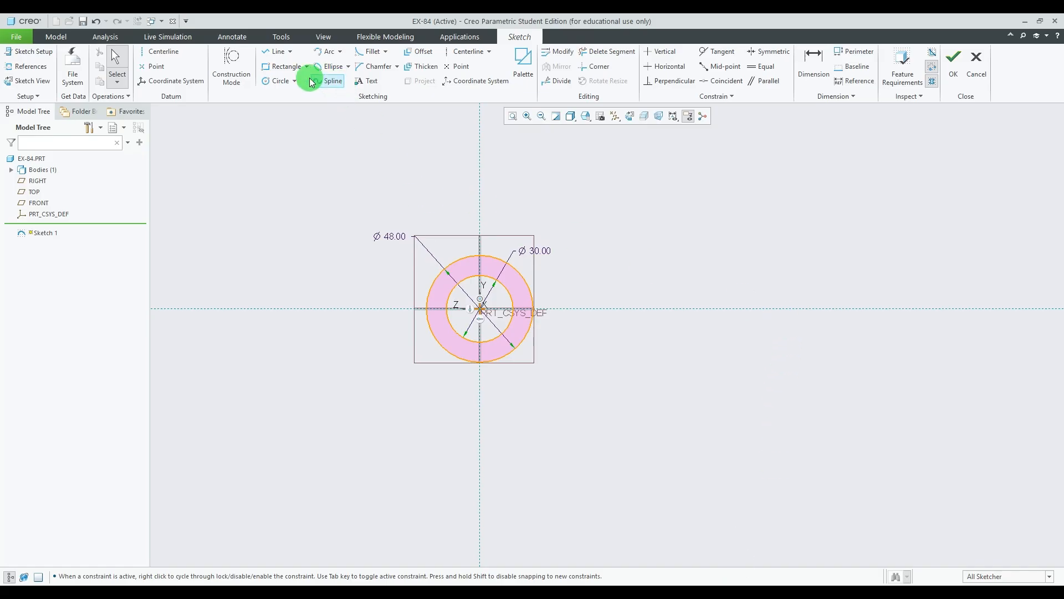
click(283, 57)
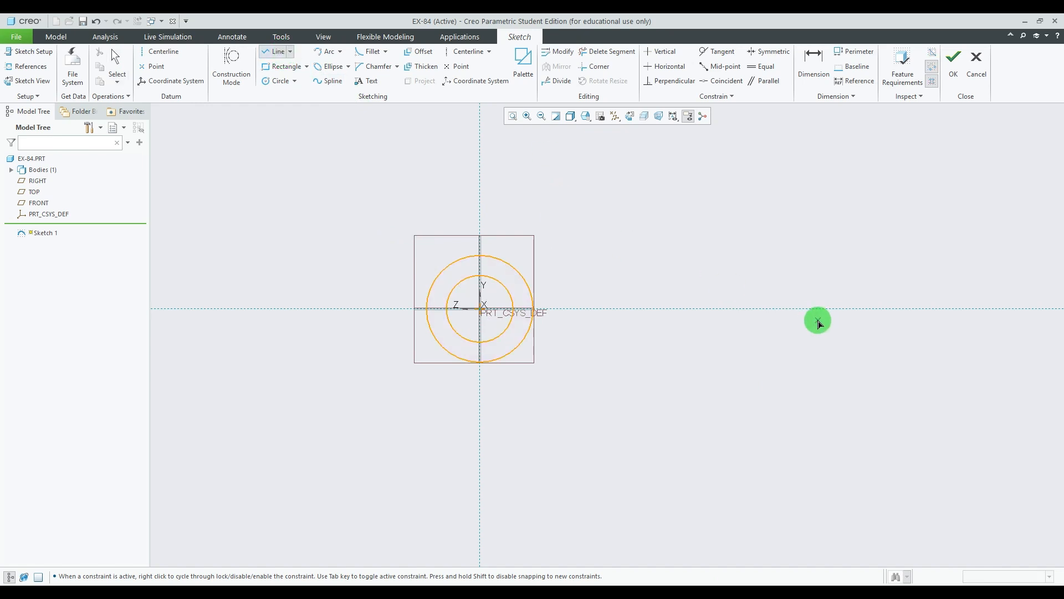
click(741, 280)
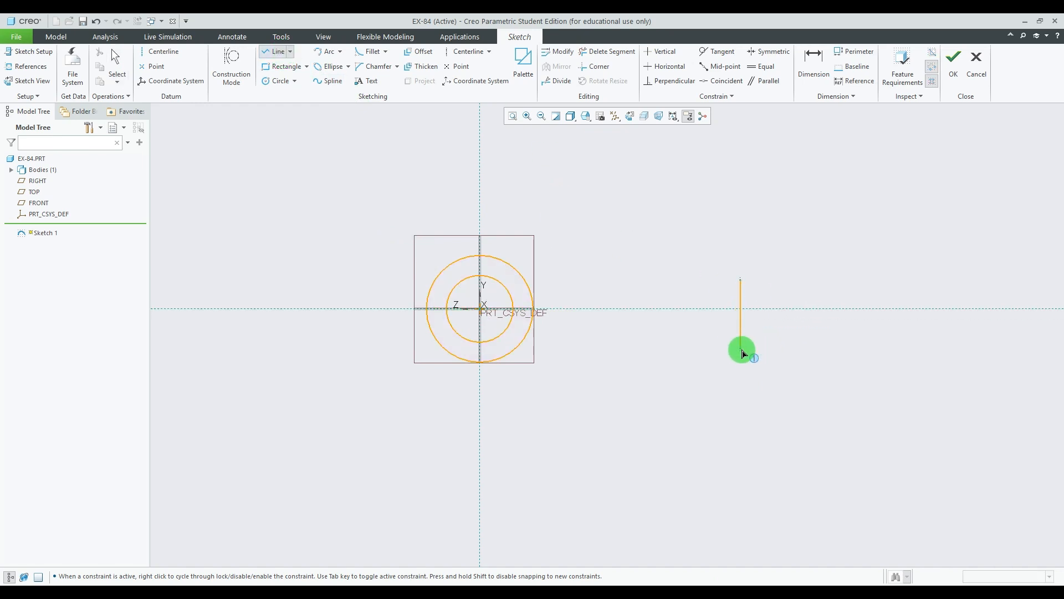
click(739, 339)
middle_click(805, 281)
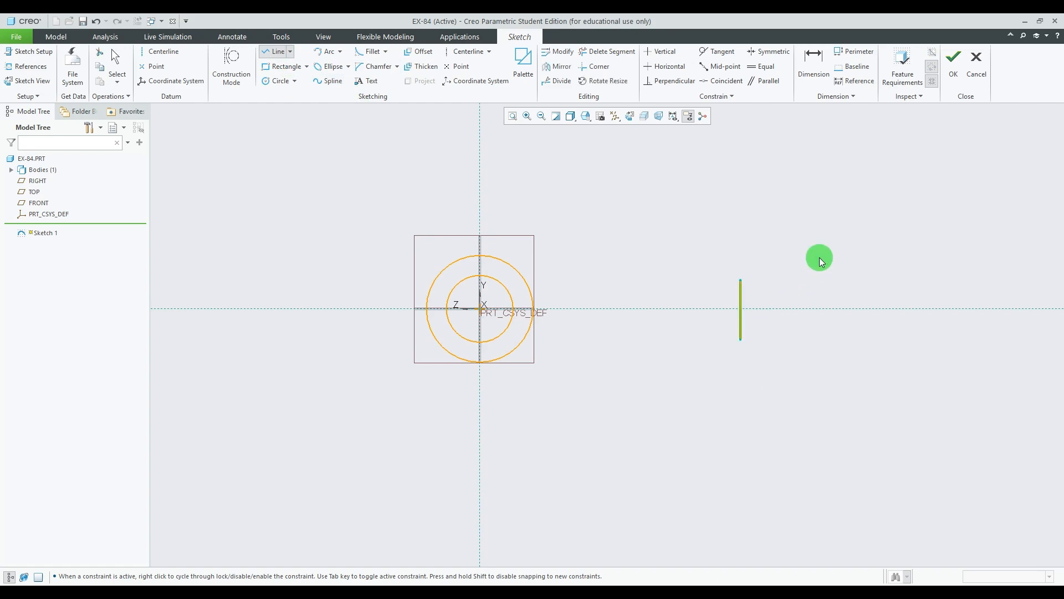
middle_click(851, 253)
Check the arm height on the reference drawing and set the vertical line's length to 38 mm.
click(758, 583)
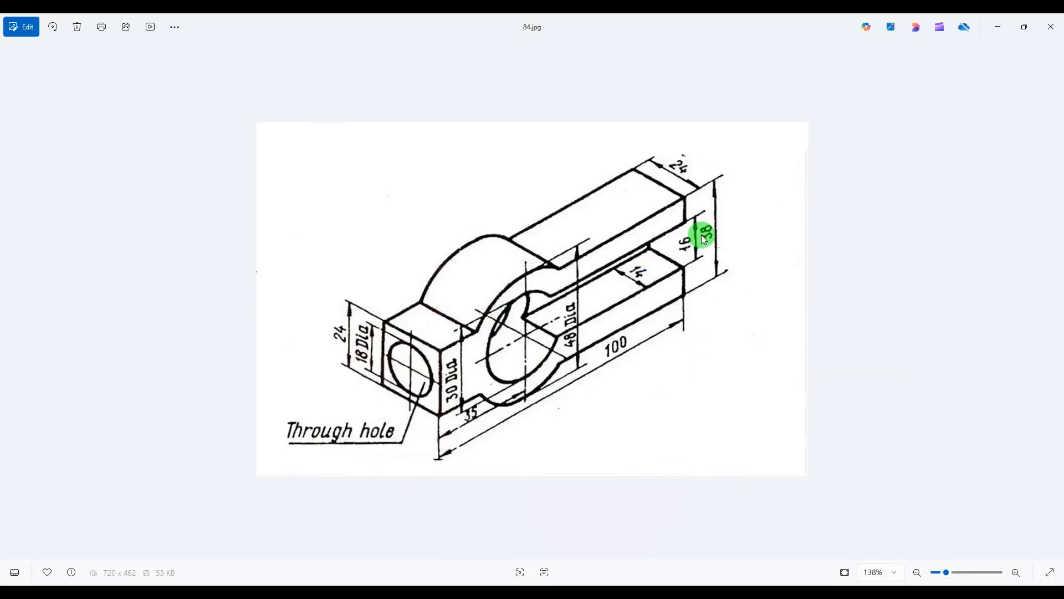
click(758, 588)
scroll(743, 299, down, 4)
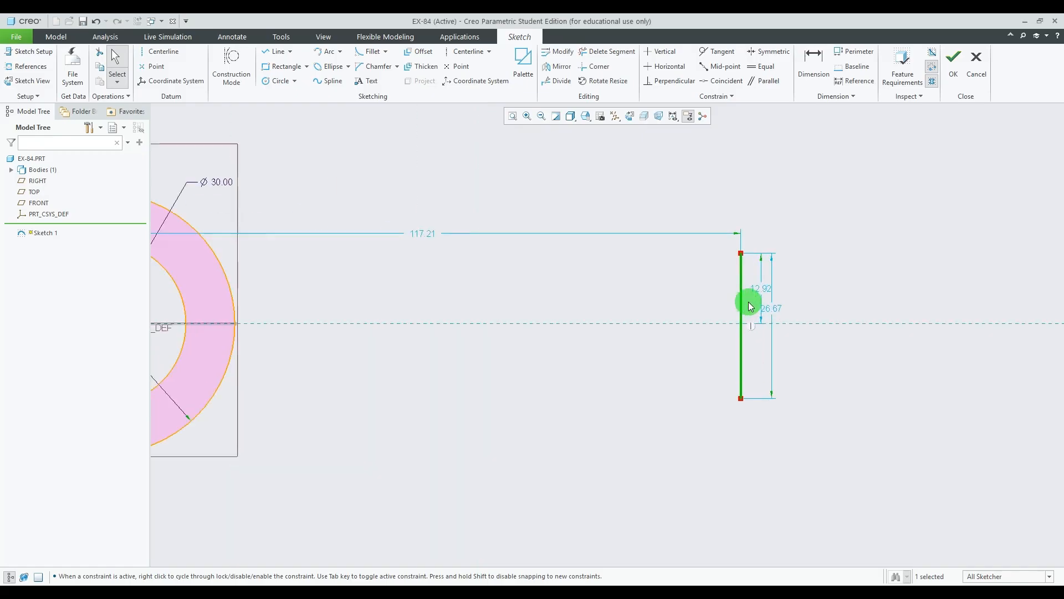
drag(772, 310, 827, 311)
double_click(828, 311)
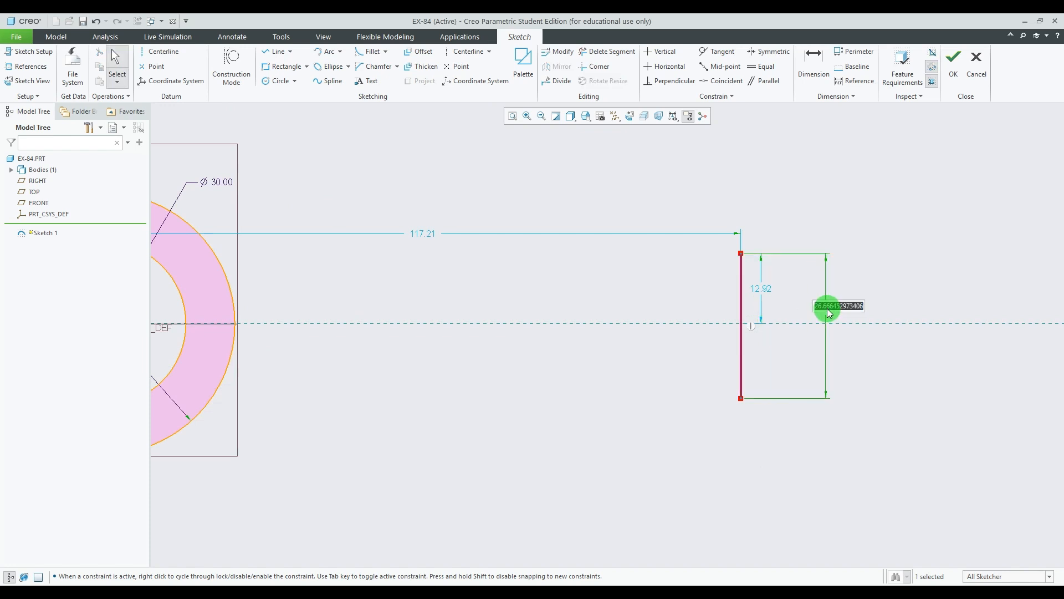
key(Return)
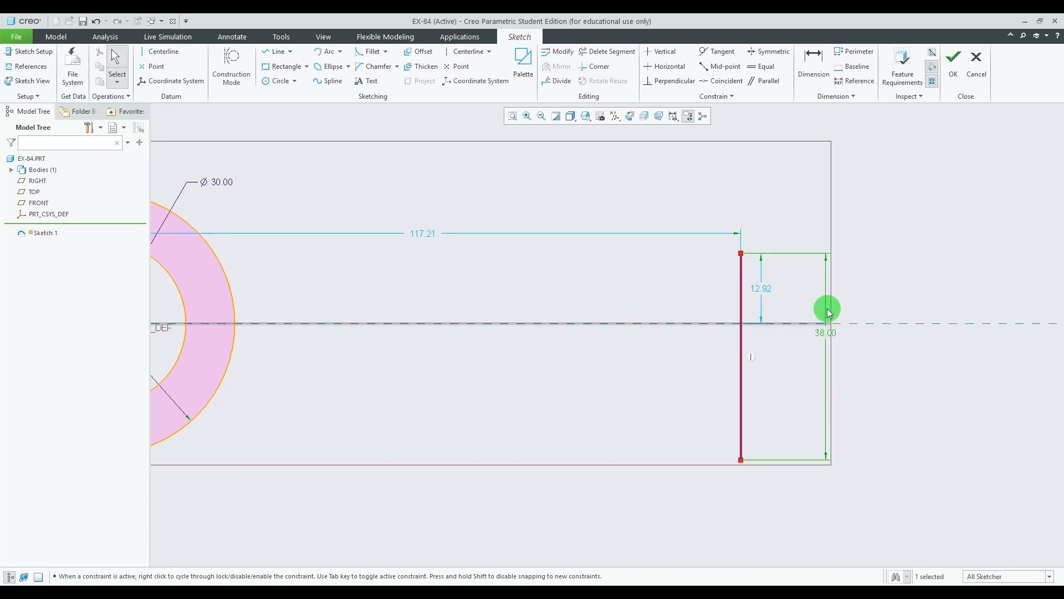
Set the distance from the vertical line's upper endpoint to the horizontal reference to 38/2.
double_click(768, 287)
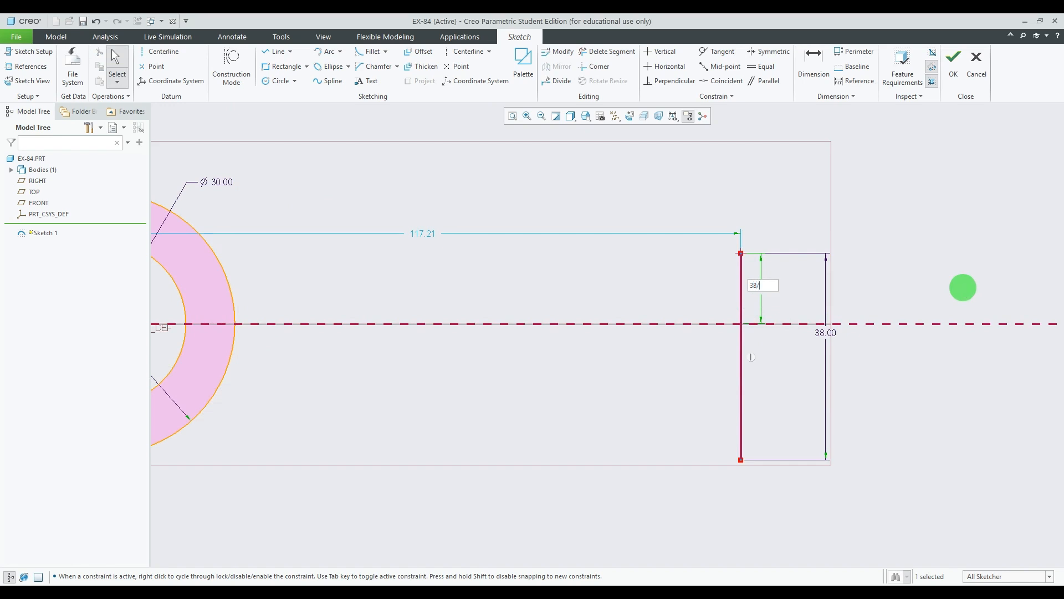
text(38/2)
key(Return)
click(963, 287)
scroll(823, 338, up, 4)
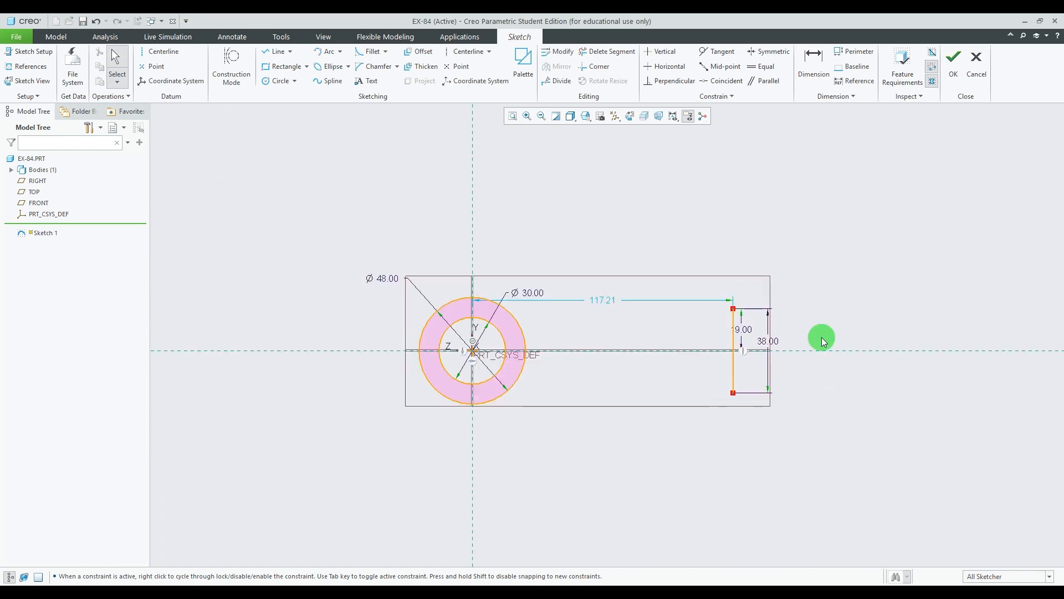
Check the overall length on the reference drawing and set the vertical line's distance from the circles' centre to 100-35.
key(alt+Tab)
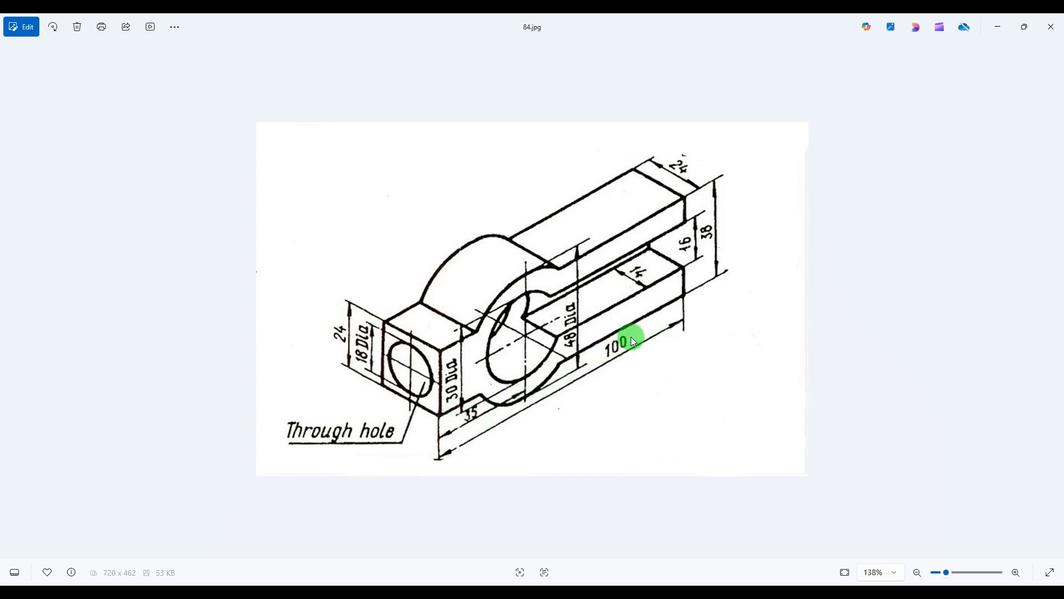
key(alt+Tab)
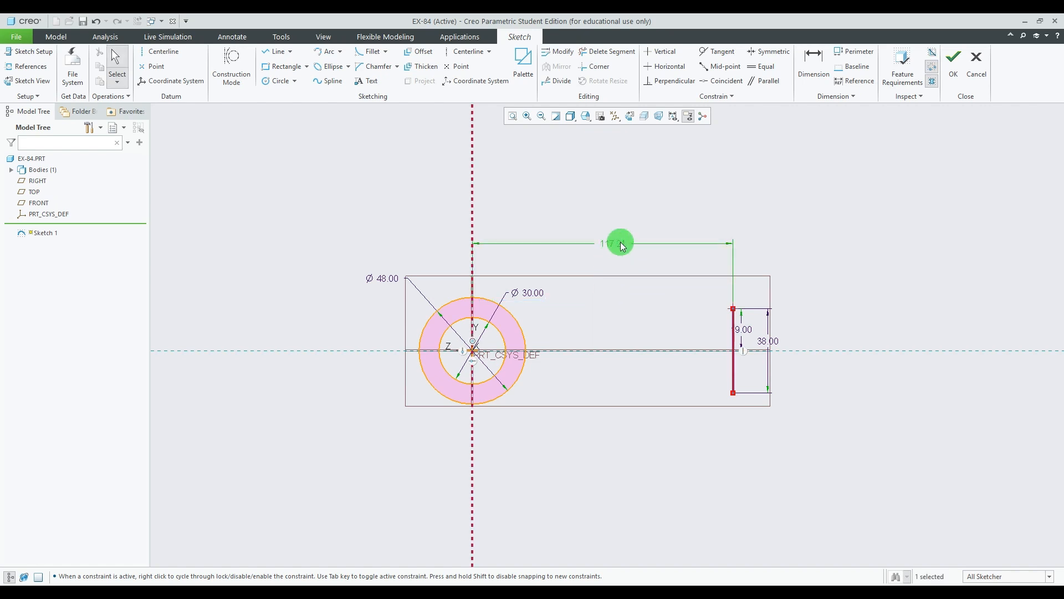
double_click(621, 242)
text(100-35)
key(Return)
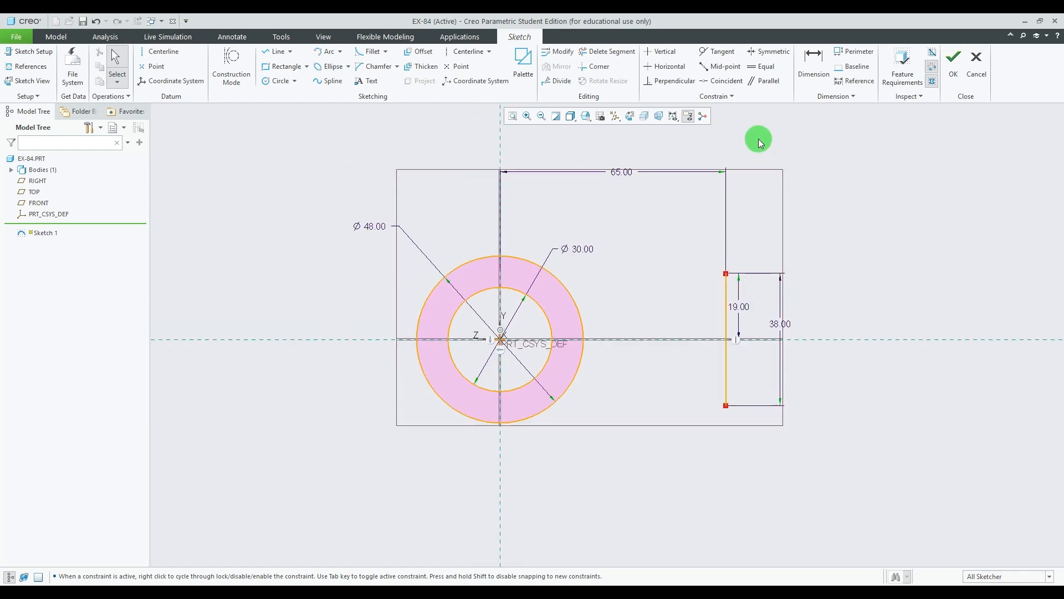
Sketch two horizontal lines from the vertical line's upper and lower endpoints to the outer circle.
click(280, 51)
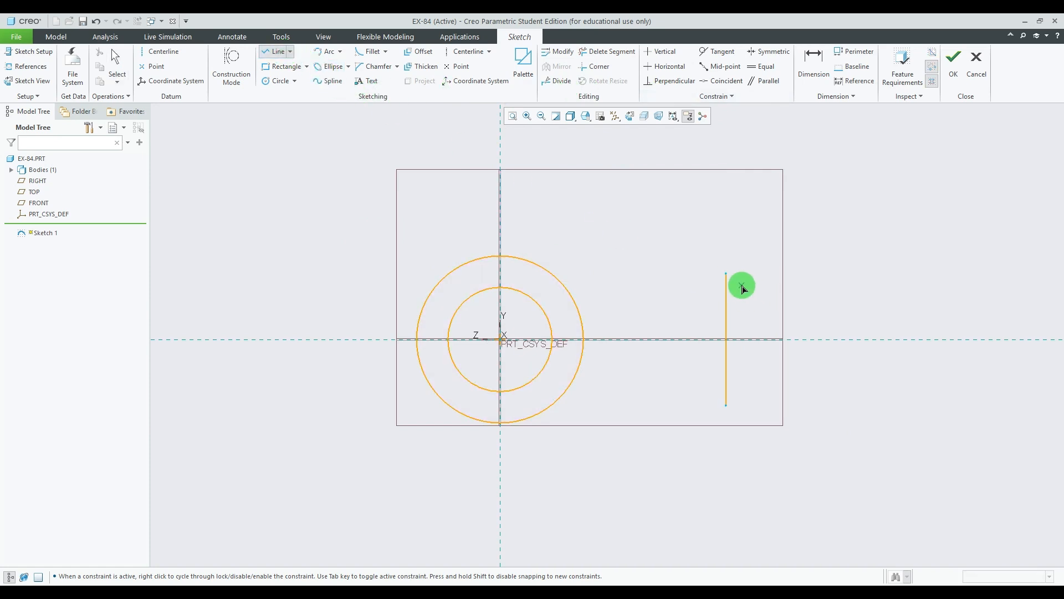
click(727, 273)
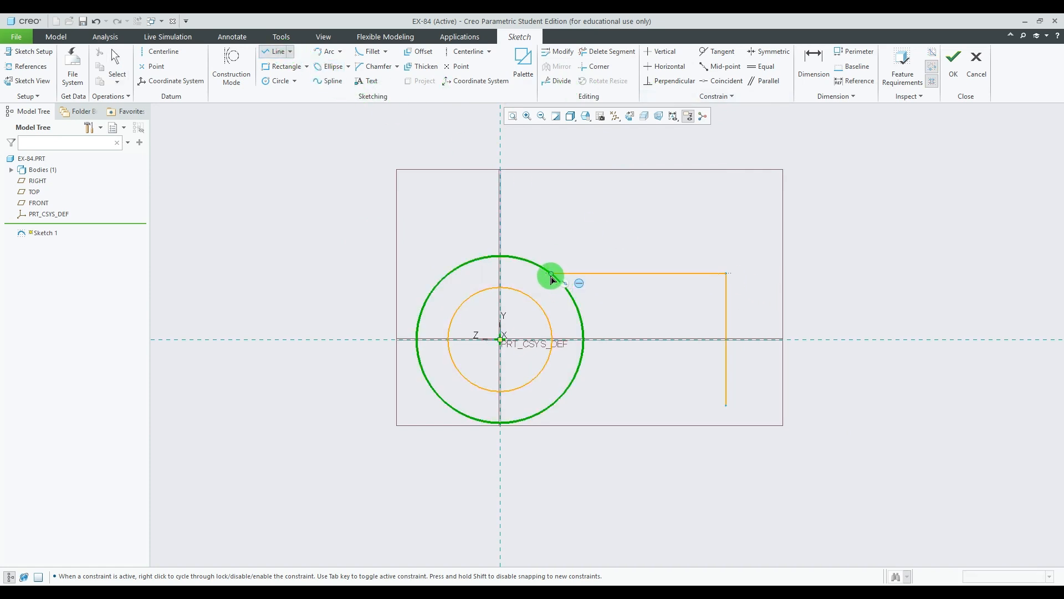
click(551, 273)
middle_click(743, 416)
click(727, 405)
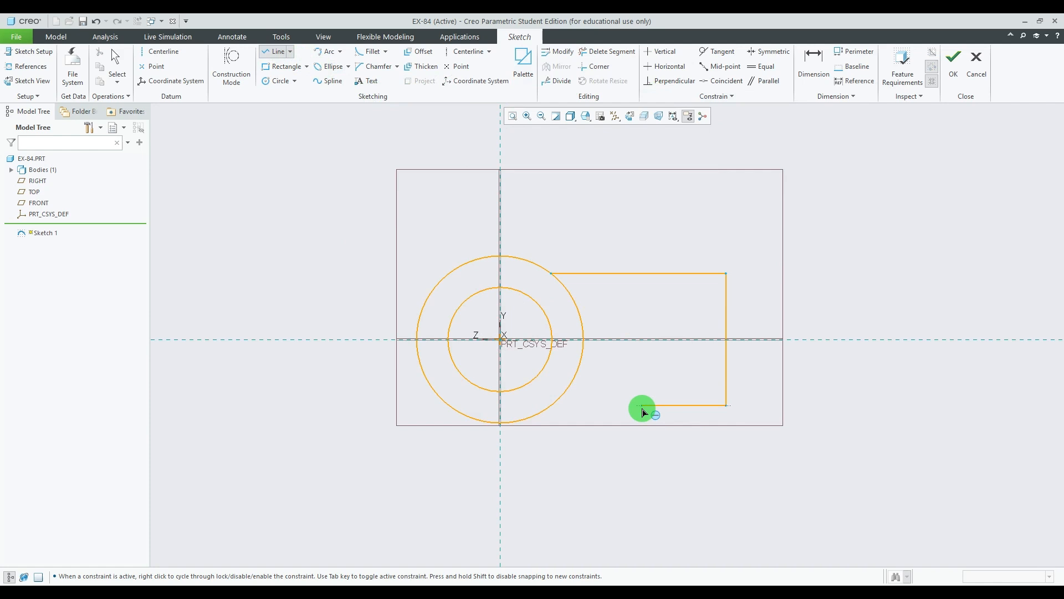
click(551, 406)
middle_click(554, 406)
middle_click(856, 266)
scroll(771, 279, up, 2)
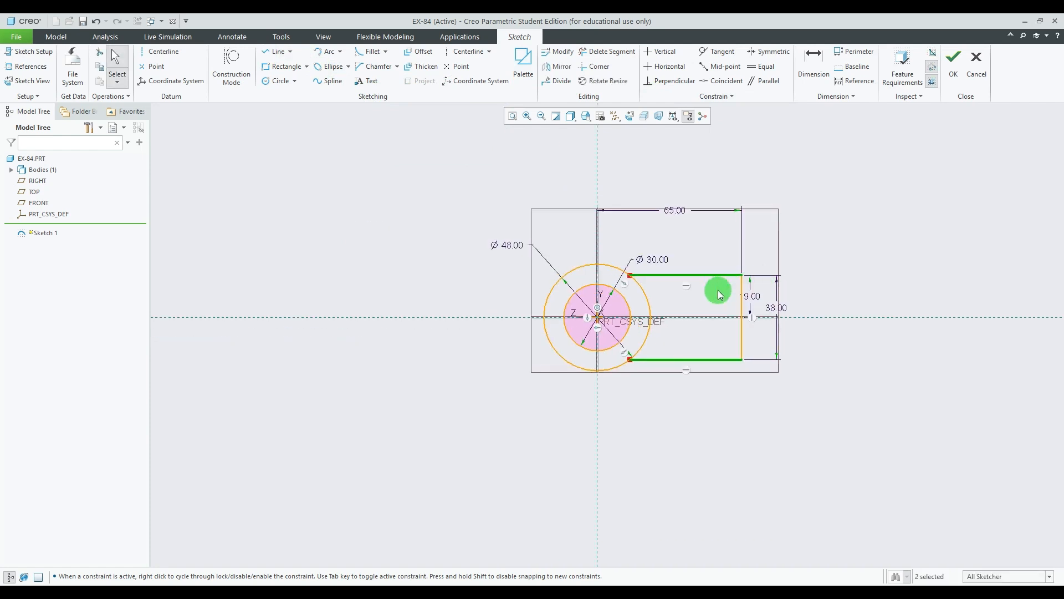
scroll(699, 303, up, 2)
click(907, 255)
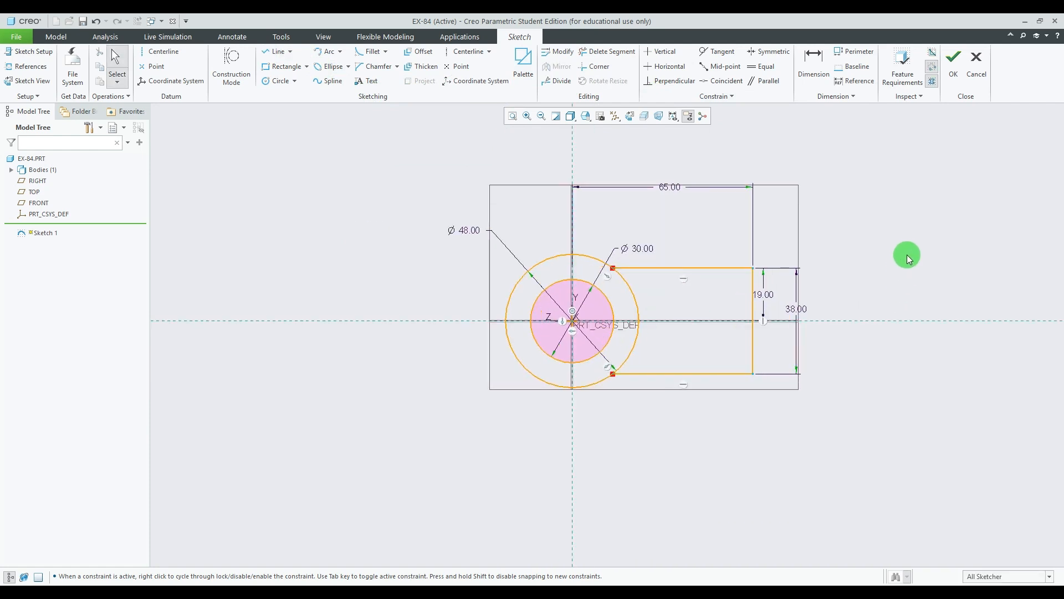
Consult the reference drawing, and sketch two horizontal slot lines about 57 mm long from the vertical line into the inner circle, either side of the horizontal reference.
click(755, 581)
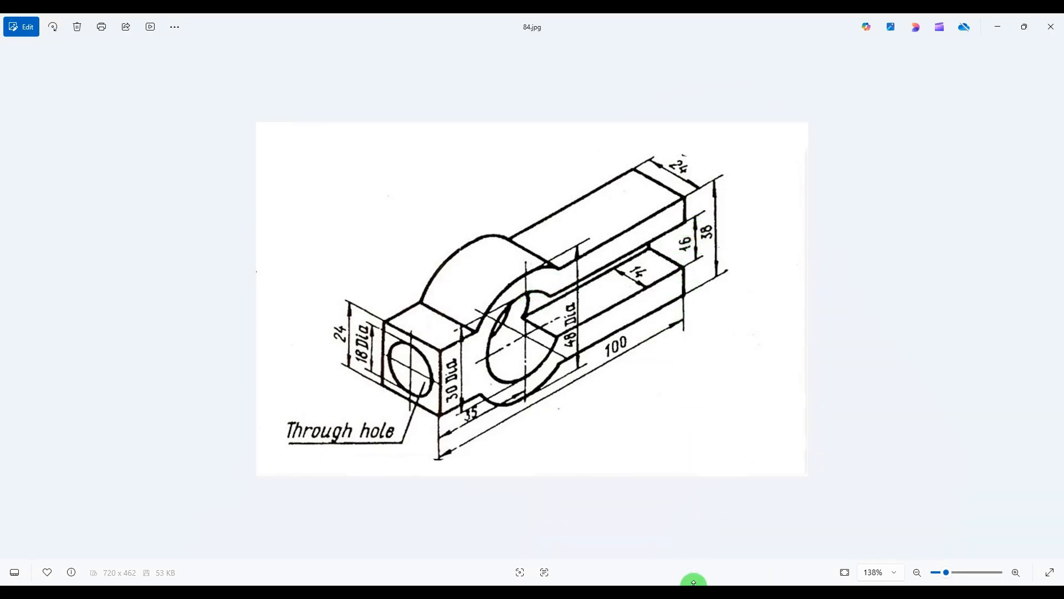
click(740, 582)
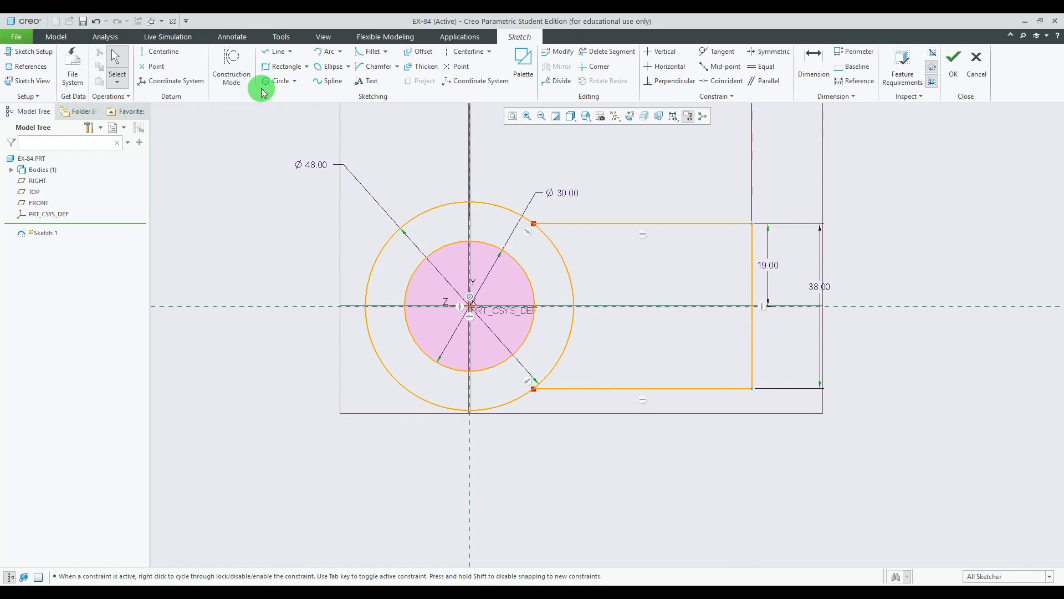
click(281, 52)
scroll(725, 293, down, 1)
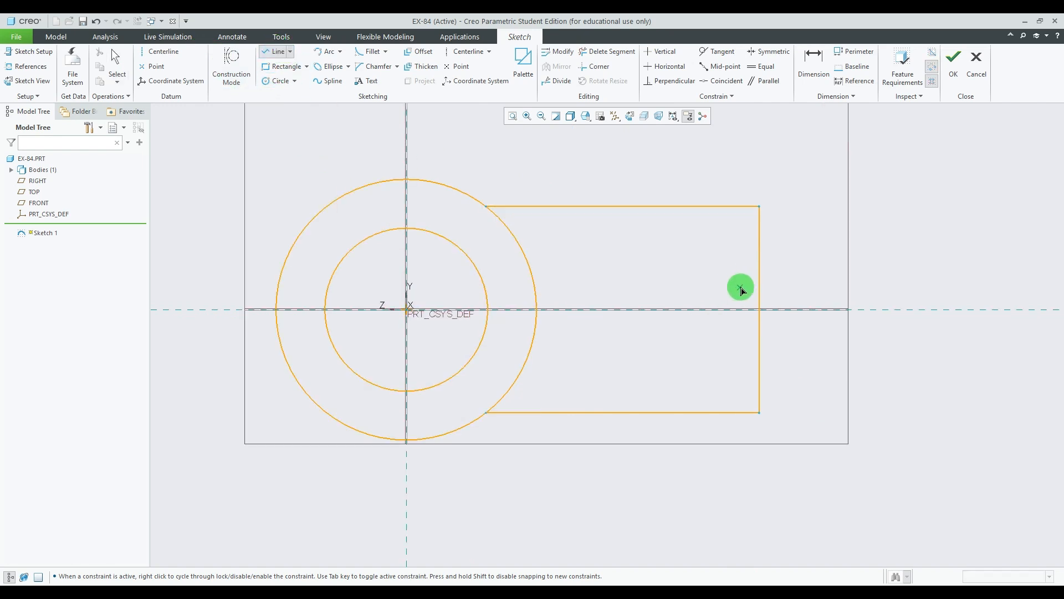
click(760, 267)
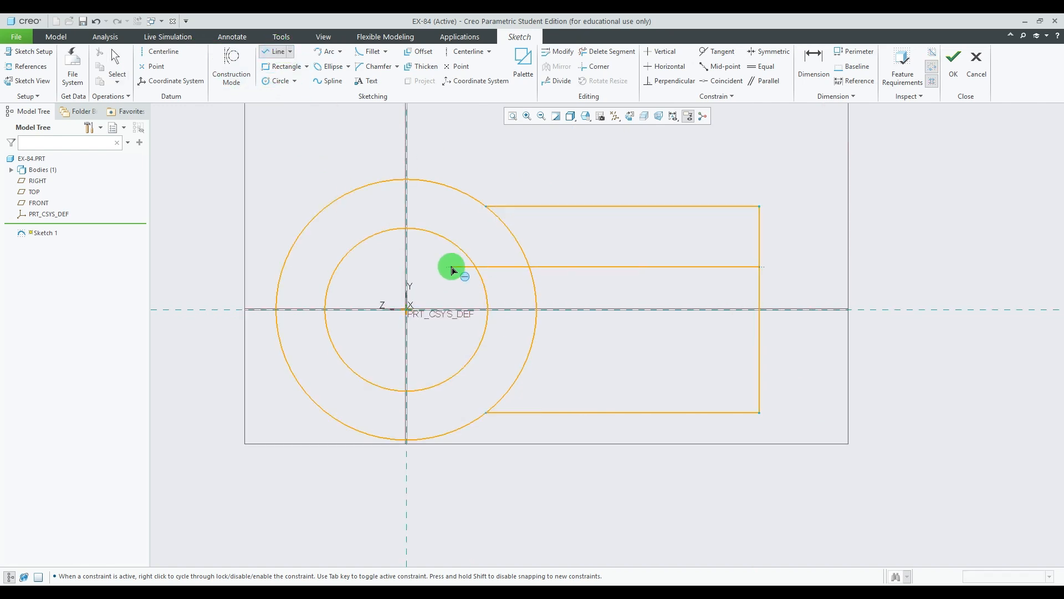
click(452, 267)
middle_click(610, 311)
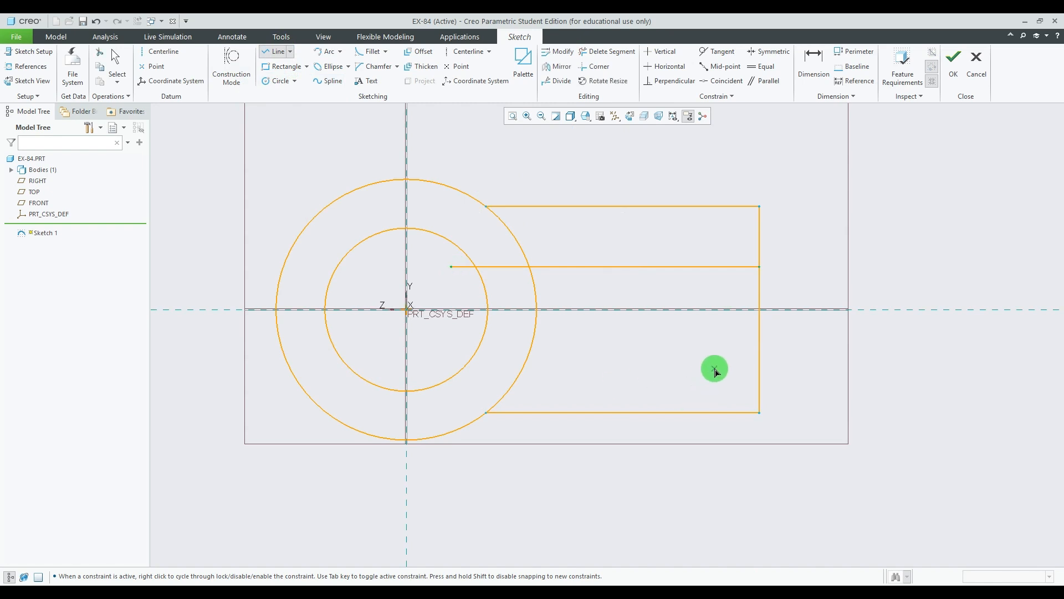
click(760, 345)
click(452, 350)
middle_click(453, 350)
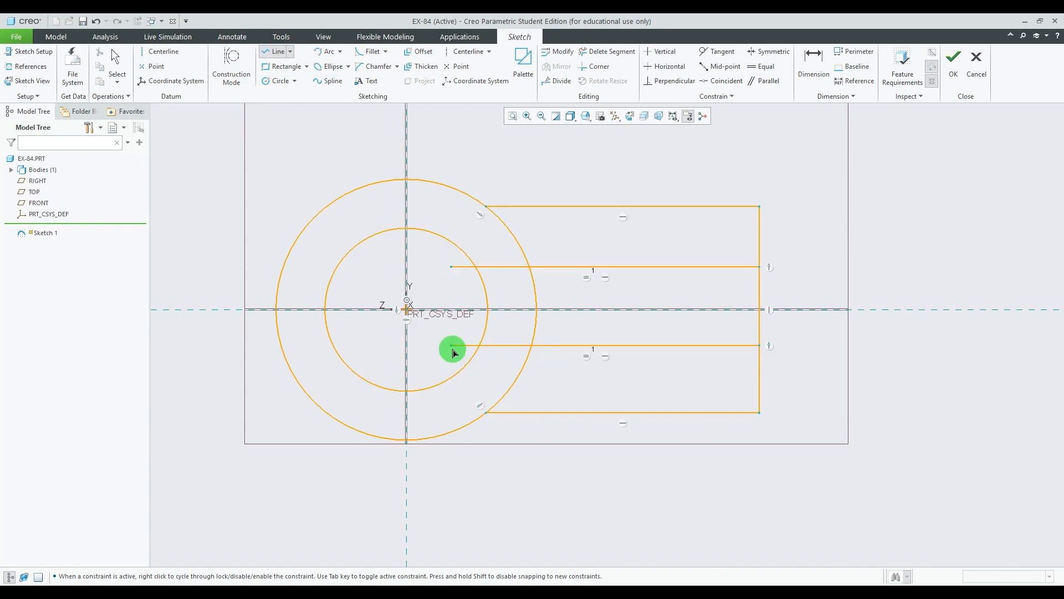
middle_click(834, 285)
click(810, 280)
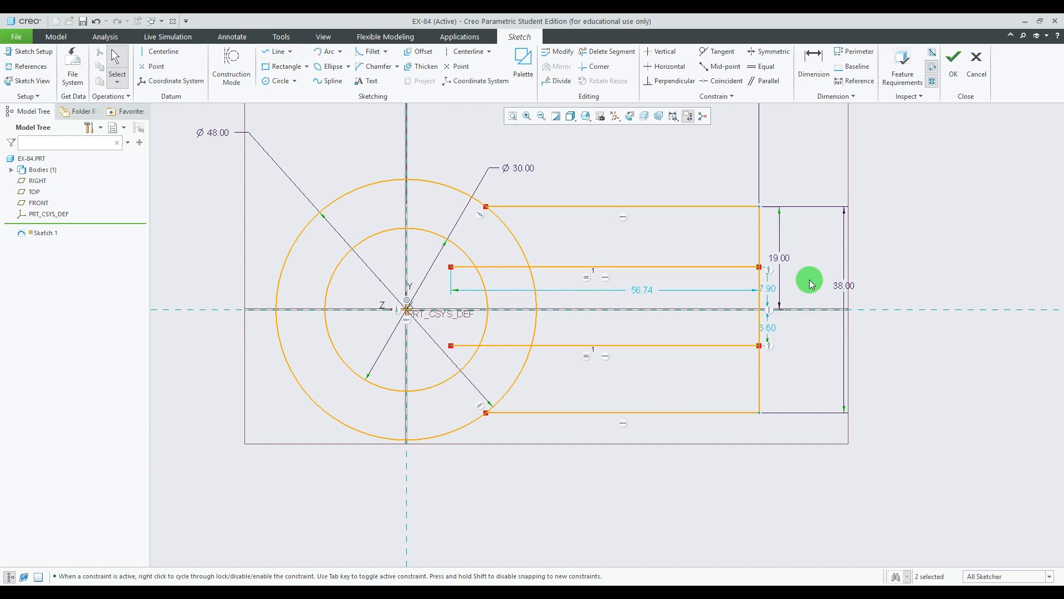
Dimension the spacing between the two inner horizontal lines as 16 mm.
scroll(777, 292, down, 1)
drag(770, 290, 797, 292)
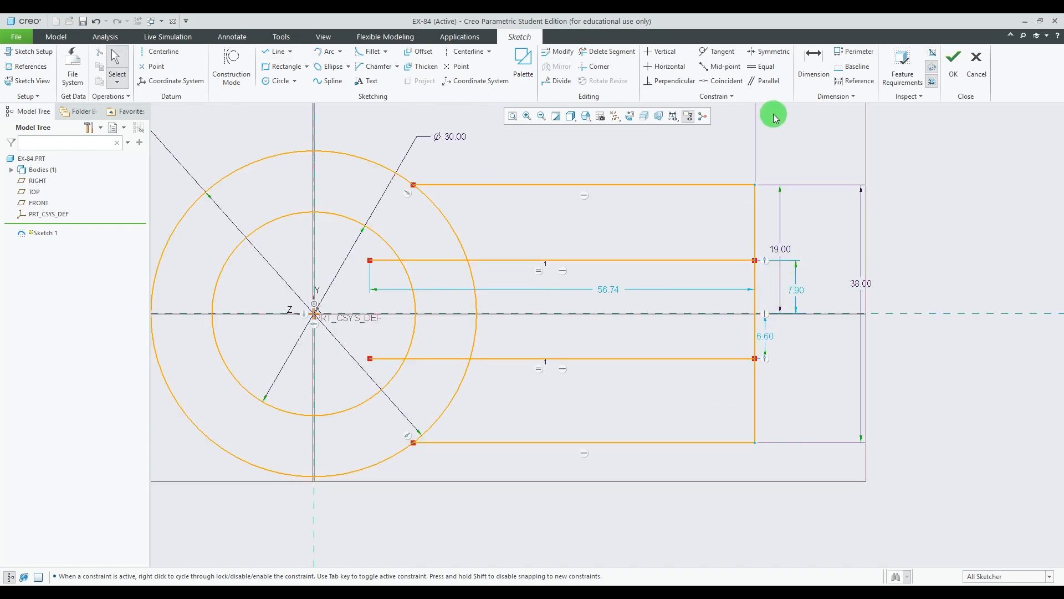
click(814, 61)
click(688, 260)
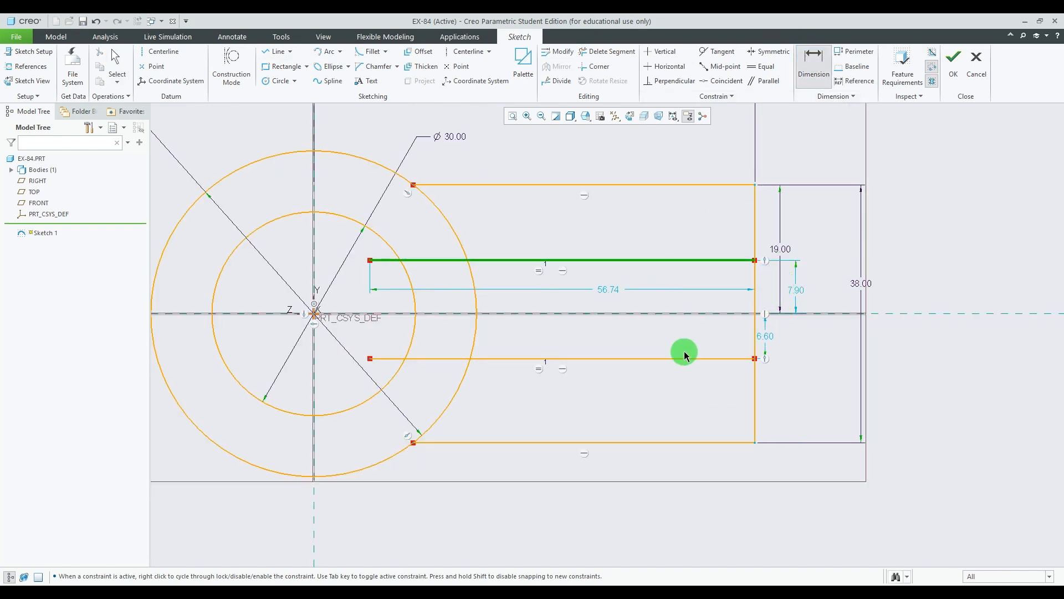
click(686, 358)
middle_click(701, 338)
text(1)
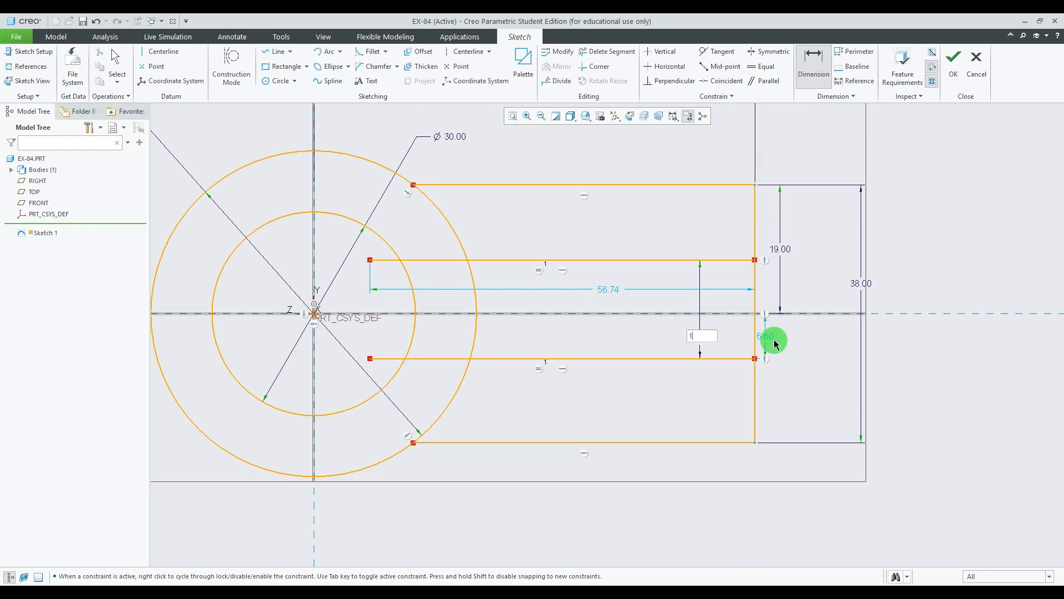
text(6)
key(Return)
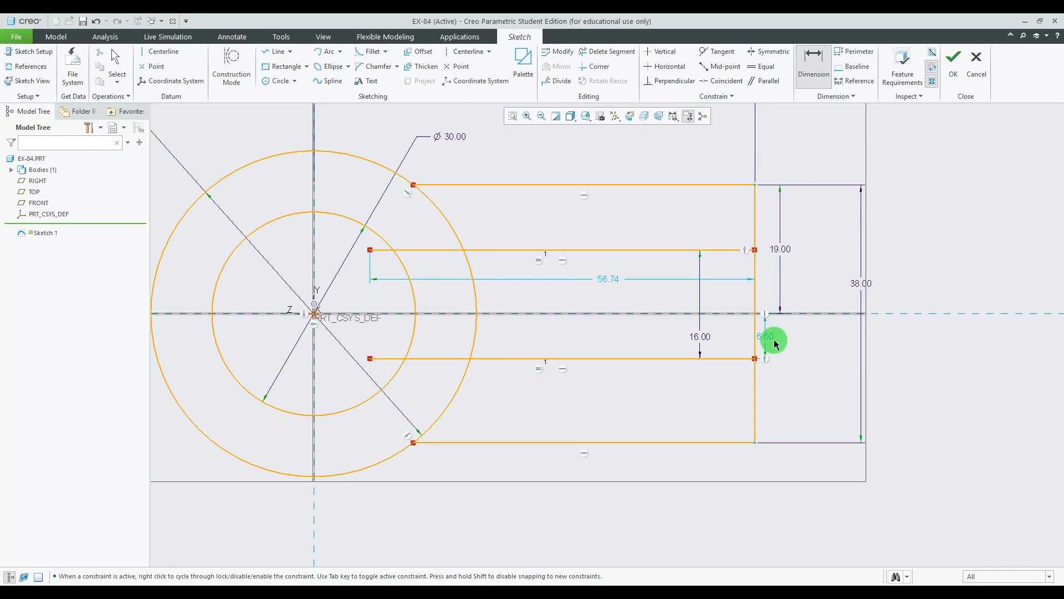
Dimension the upper slot line's distance from the horizontal reference as 8 mm.
click(686, 314)
click(686, 251)
middle_click(716, 294)
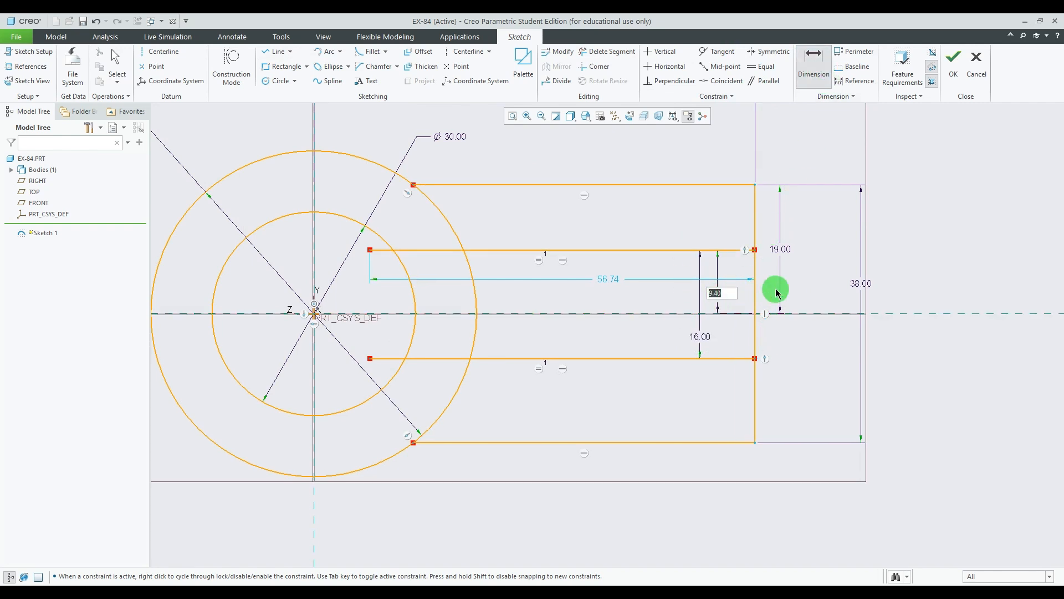
text(8)
key(Return)
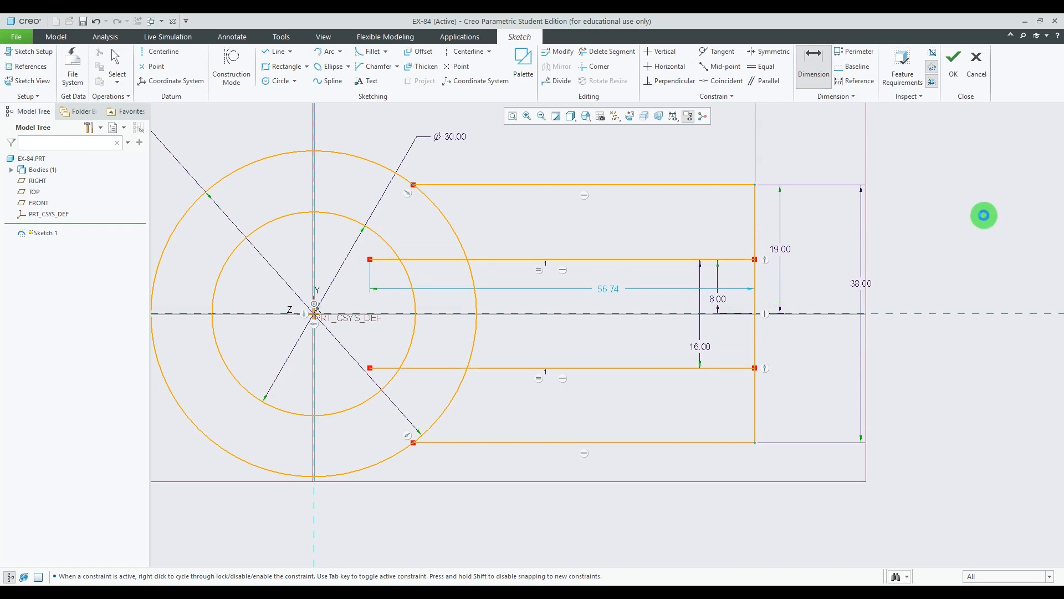
middle_click(930, 180)
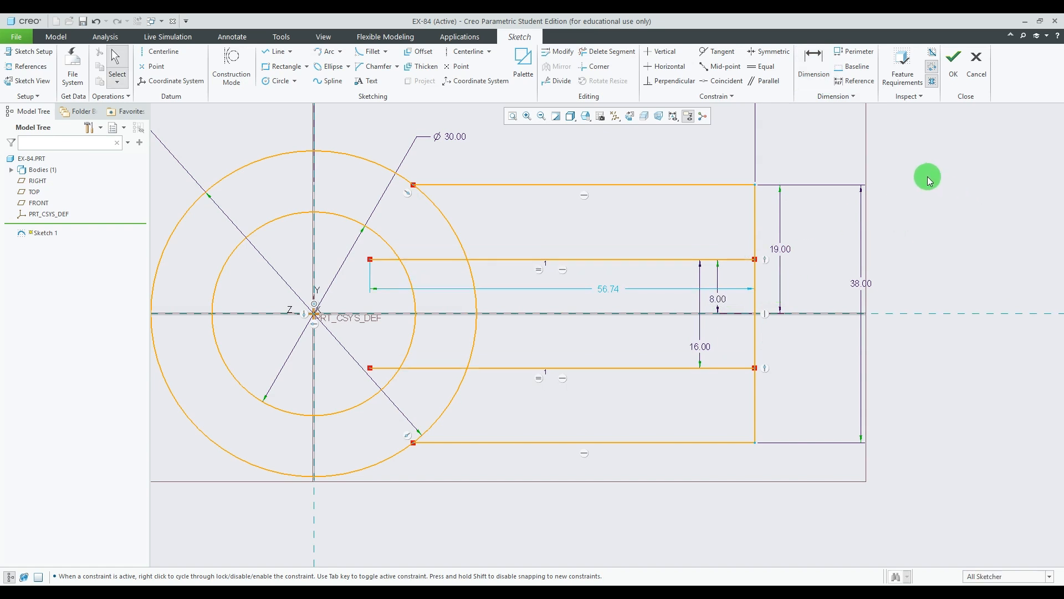
Trim away the ends of both slot lines that lie inside the inner circle.
click(598, 53)
click(381, 259)
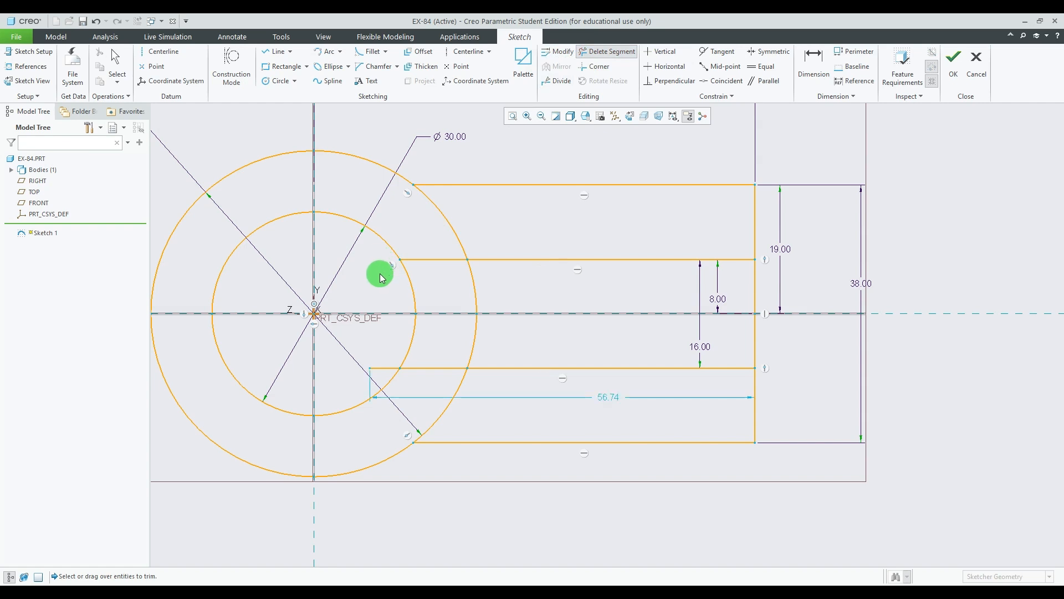
click(386, 370)
scroll(646, 266, down, 2)
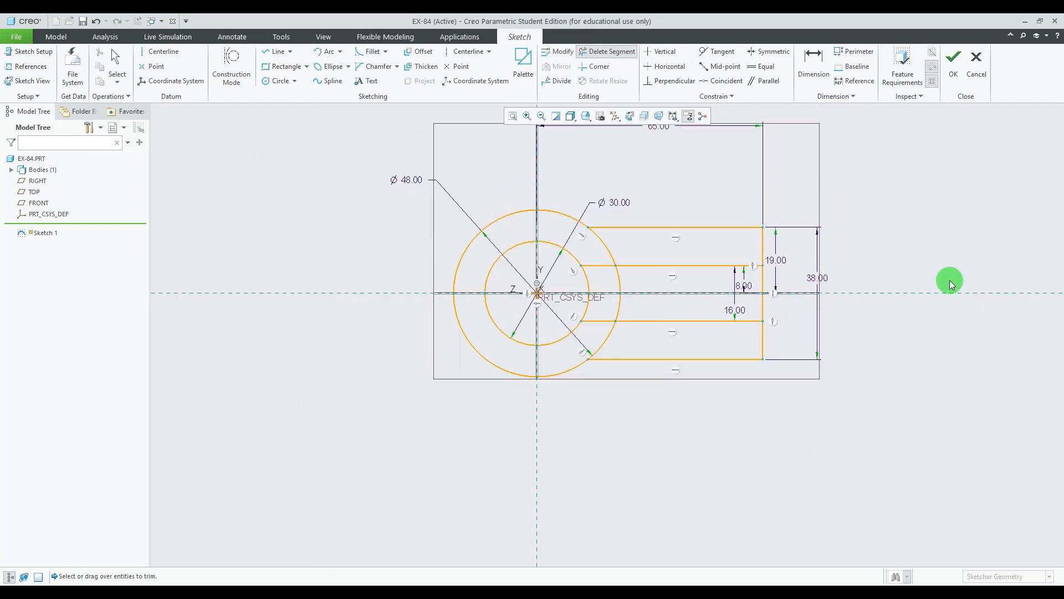
scroll(987, 226, down, 2)
scroll(725, 259, up, 2)
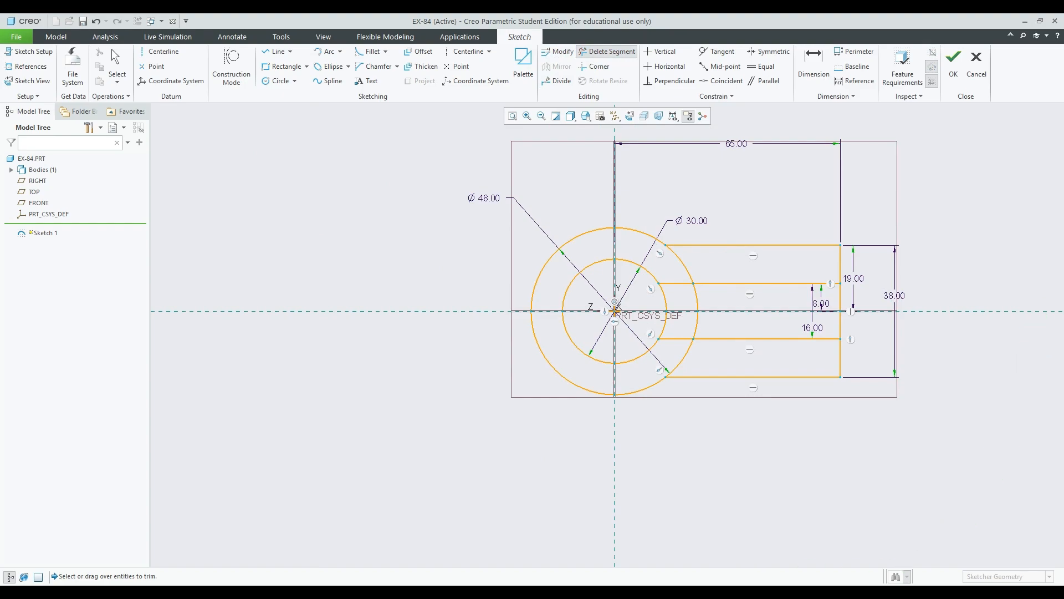
Consult the reference drawing, and sketch a vertical line about 19 mm long across the horizontal reference, about 55 mm left of the circles' centre.
click(739, 584)
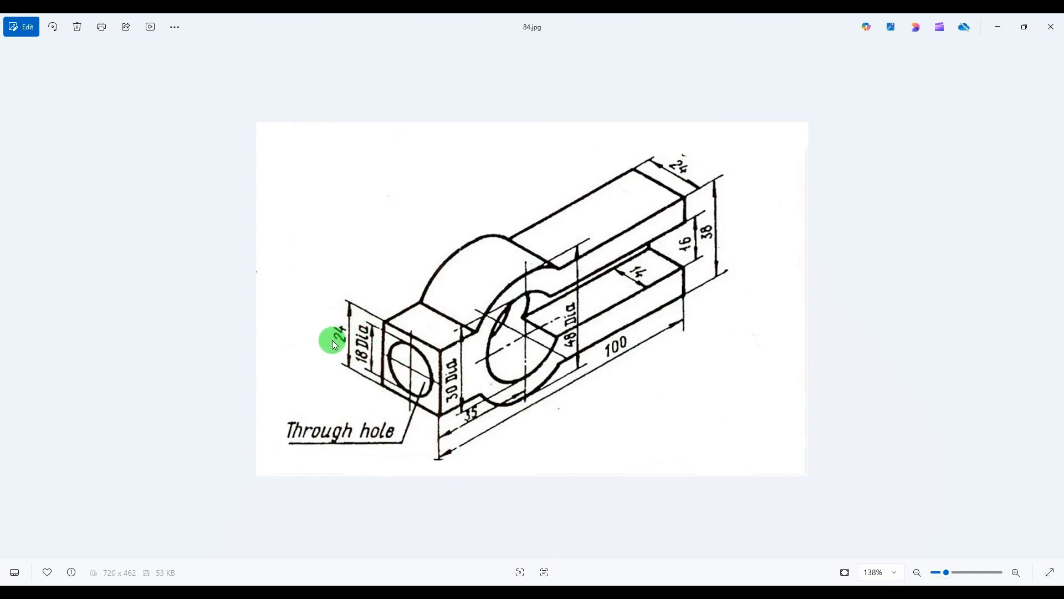
click(727, 583)
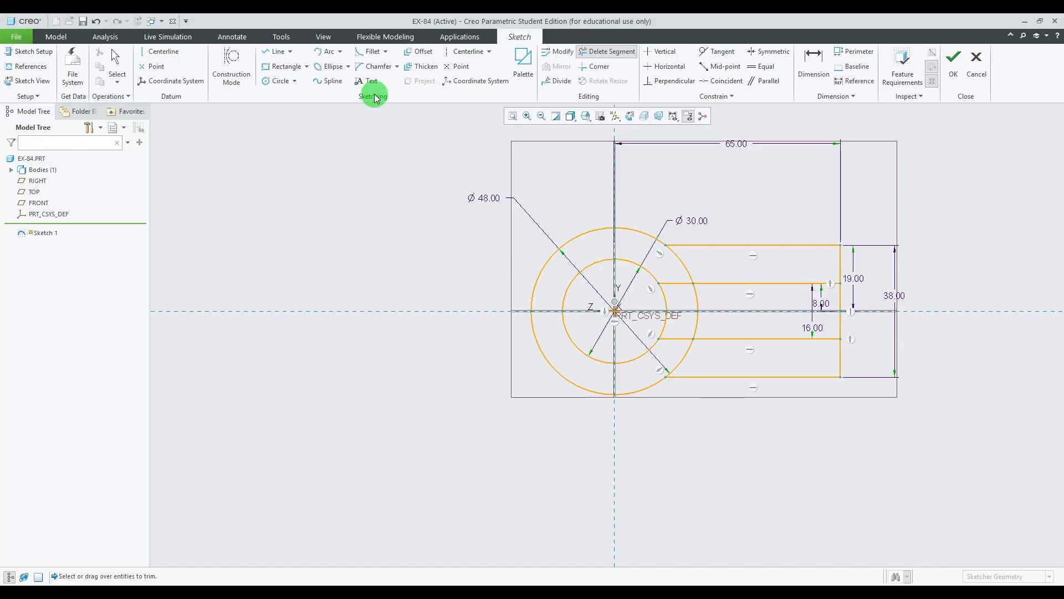
click(279, 52)
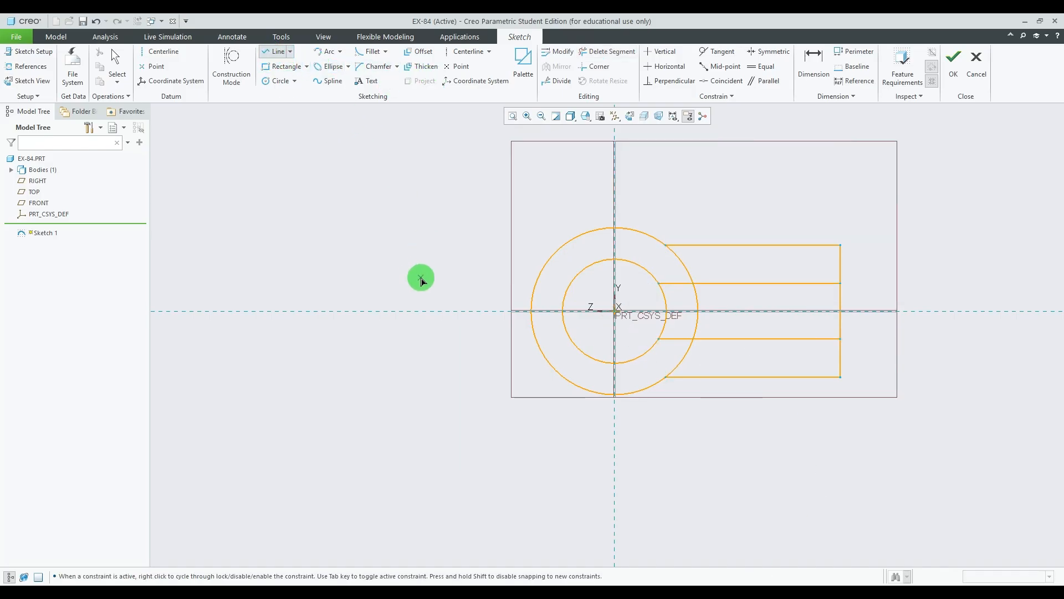
click(425, 272)
click(425, 341)
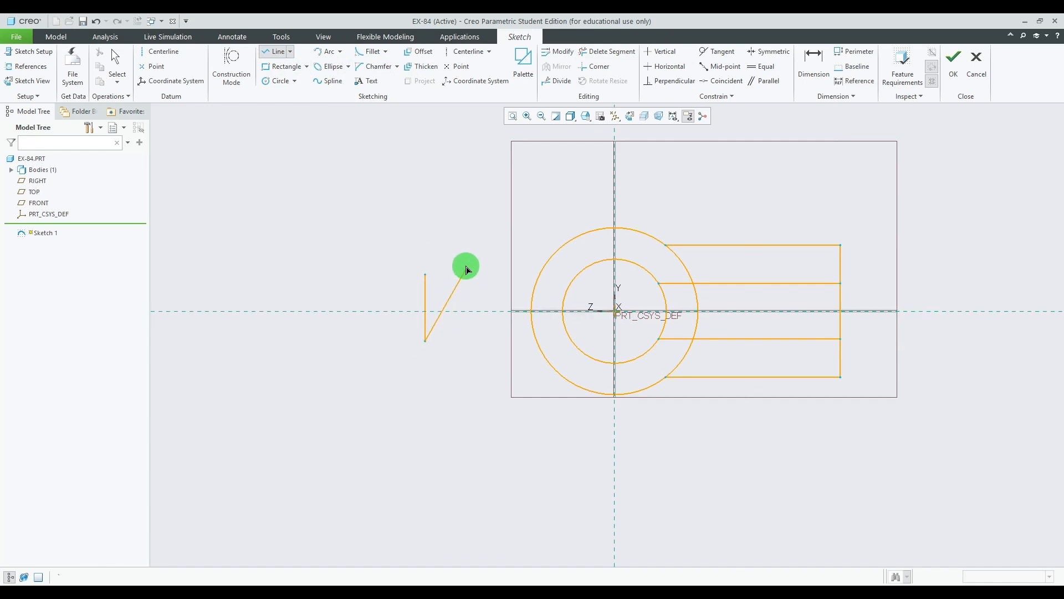
middle_click(480, 280)
middle_click(482, 279)
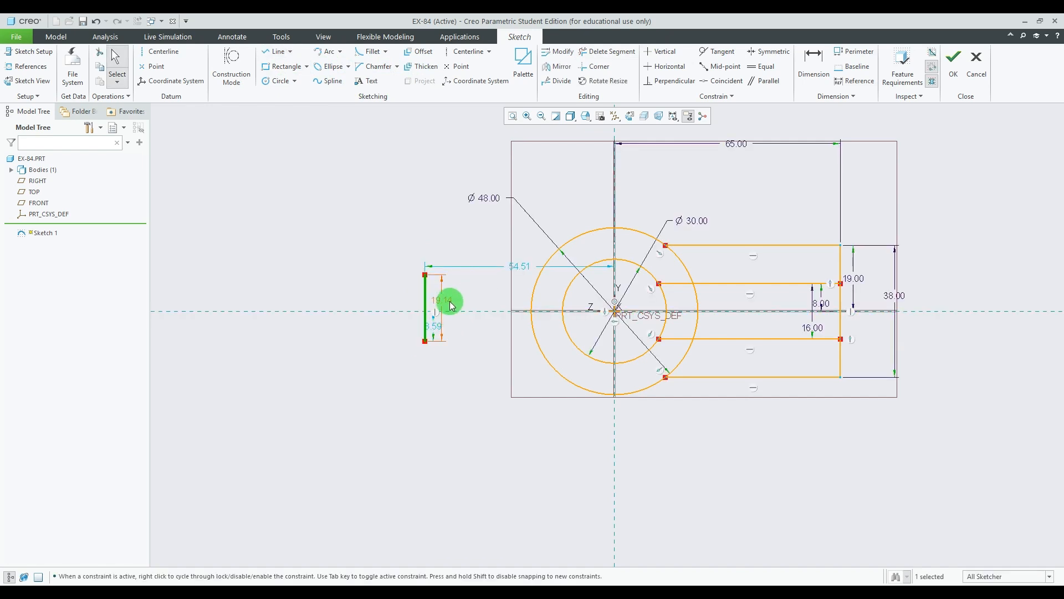
Set the left vertical line's length to 24 mm and its lower endpoint's distance from the horizontal reference to 12 mm.
drag(442, 301, 400, 300)
double_click(400, 298)
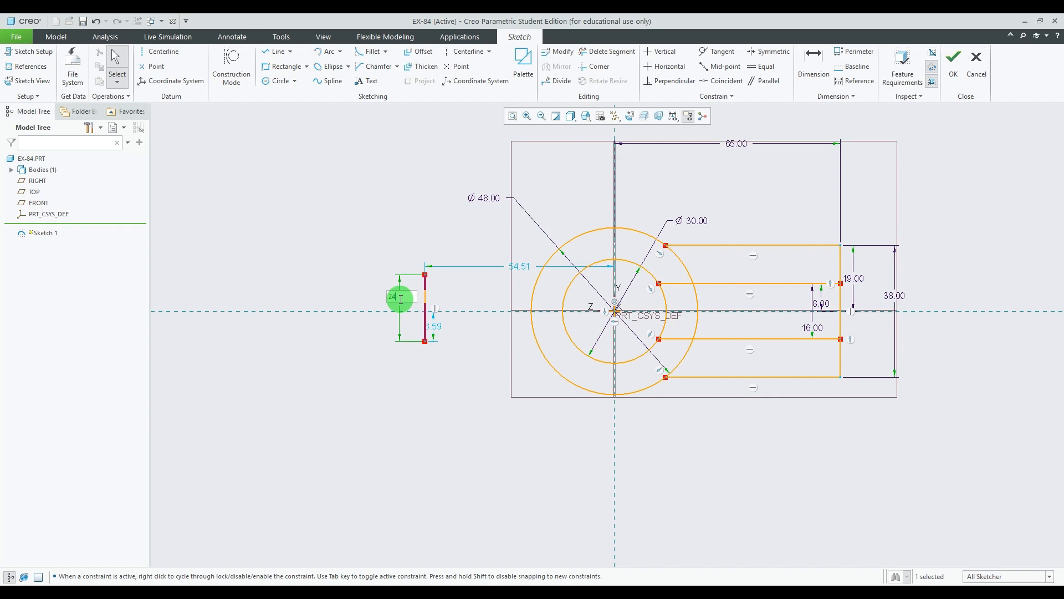
text(24)
key(Return)
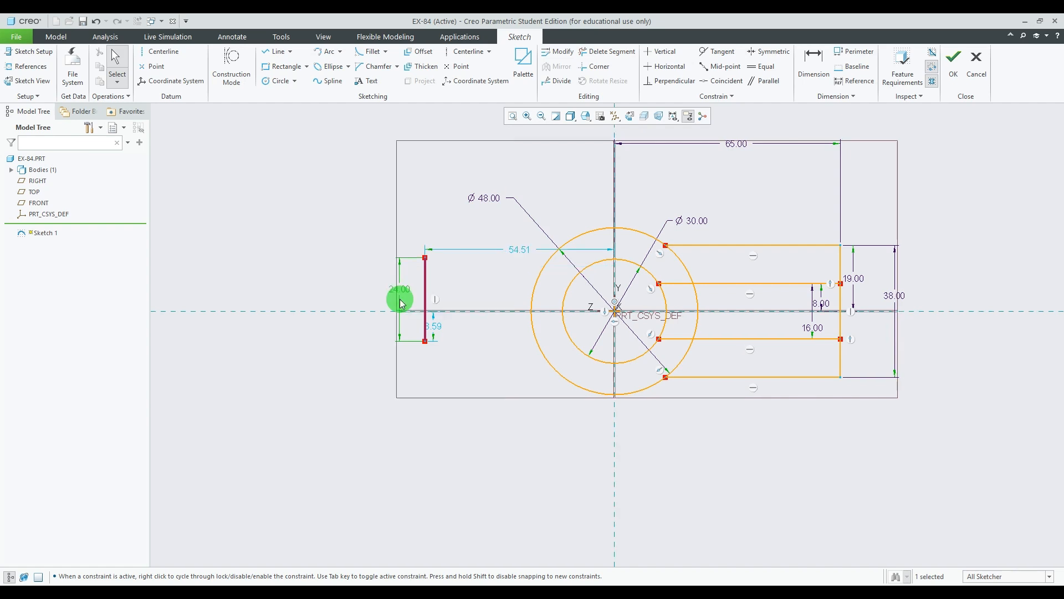
double_click(444, 330)
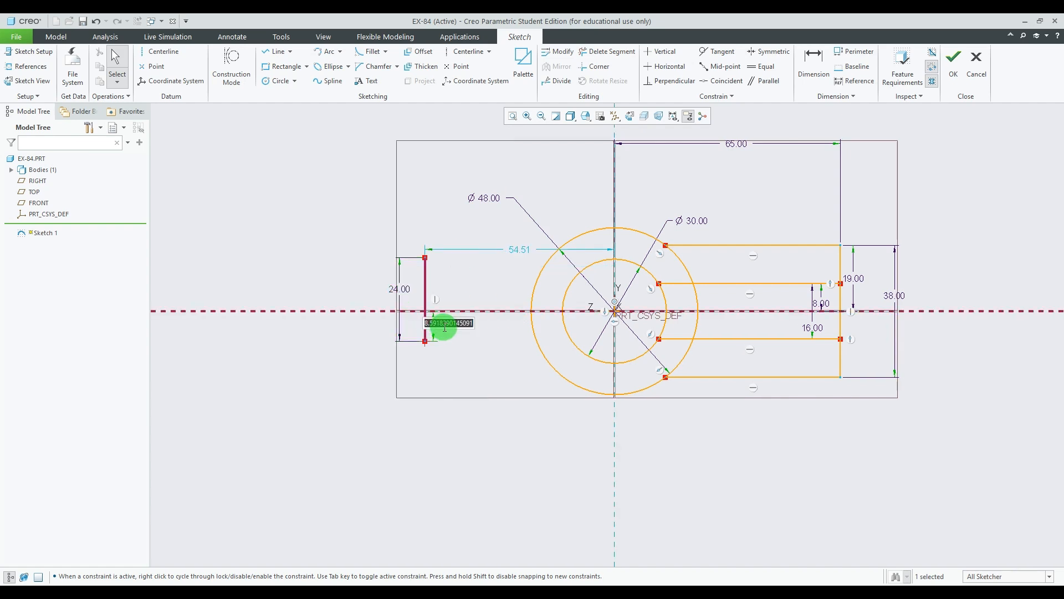
key(Return)
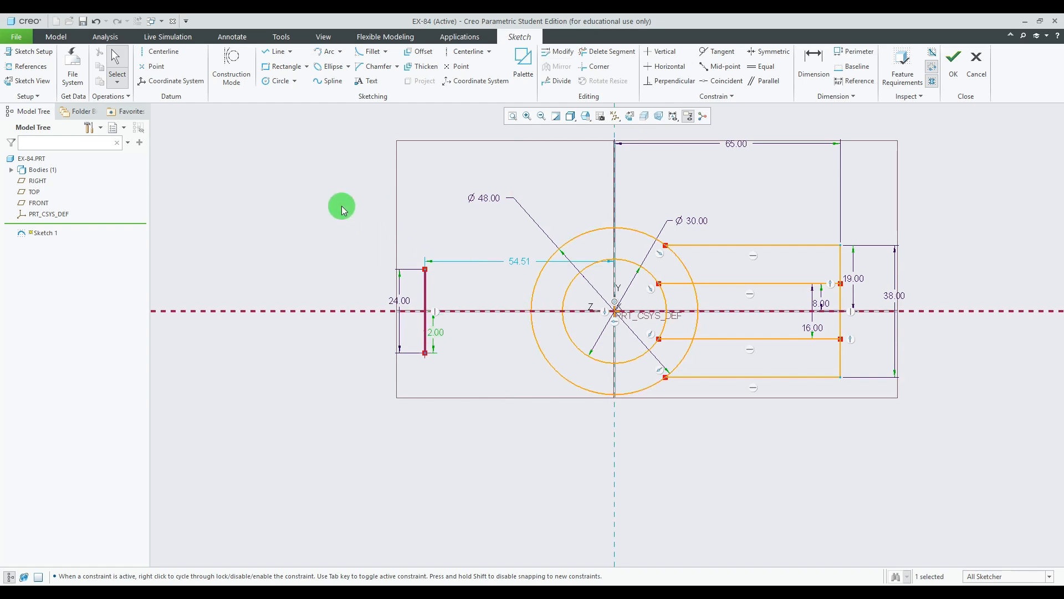
Sketch two horizontal lines from the ends of the left vertical line to the outer circle.
click(276, 51)
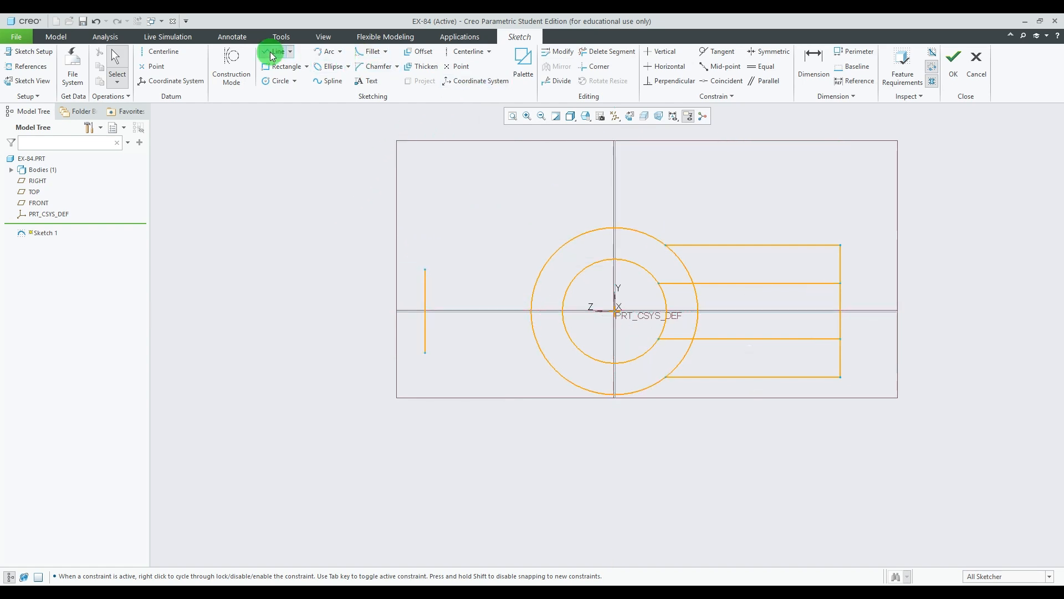
click(425, 269)
click(542, 269)
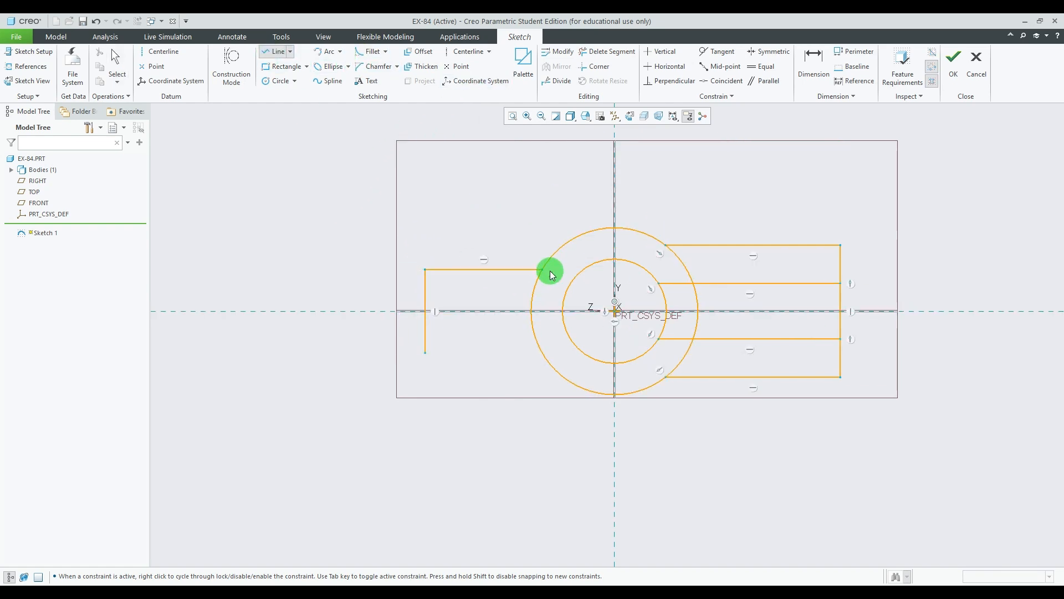
middle_click(463, 361)
click(425, 353)
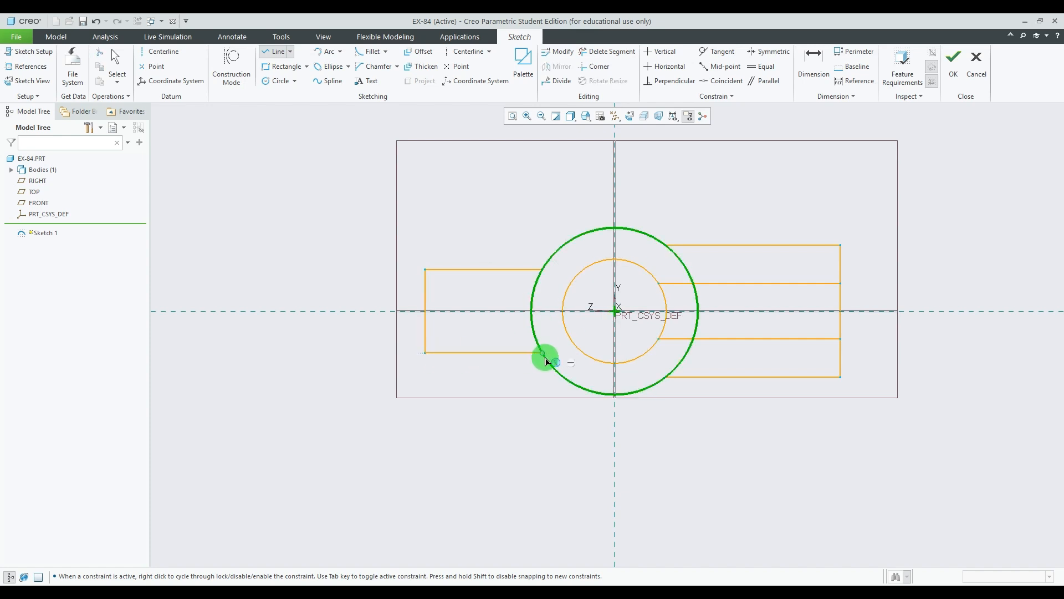
click(547, 357)
middle_click(546, 358)
middle_click(746, 202)
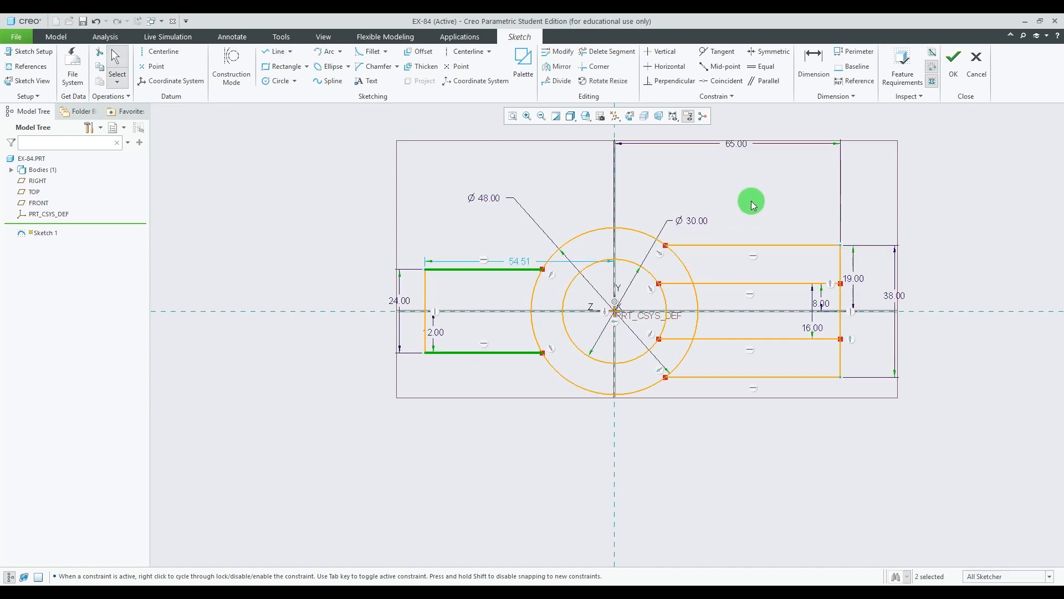
click(716, 187)
click(813, 63)
click(614, 239)
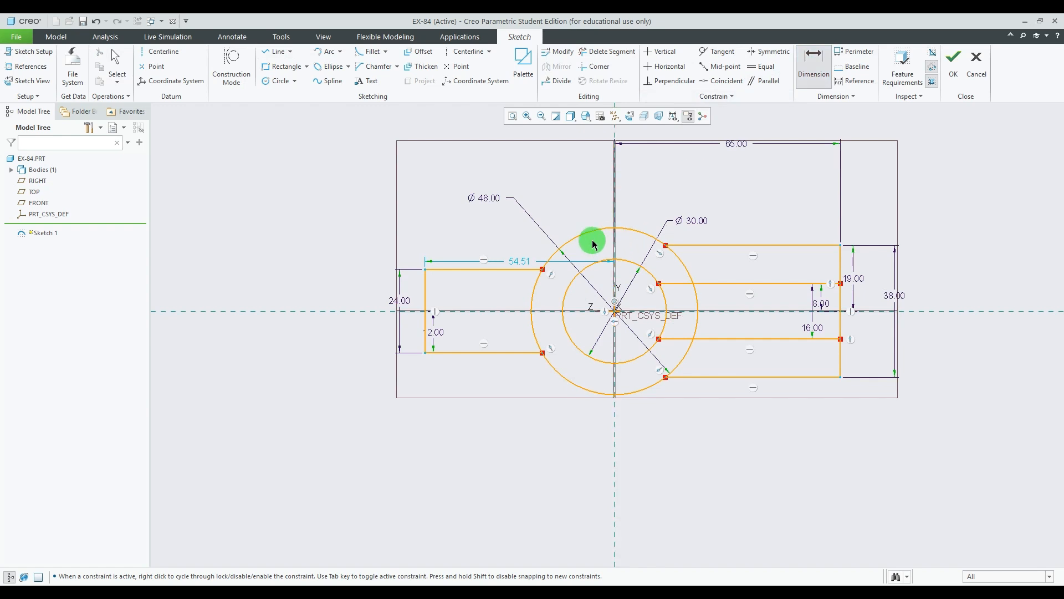
middle_click(425, 297)
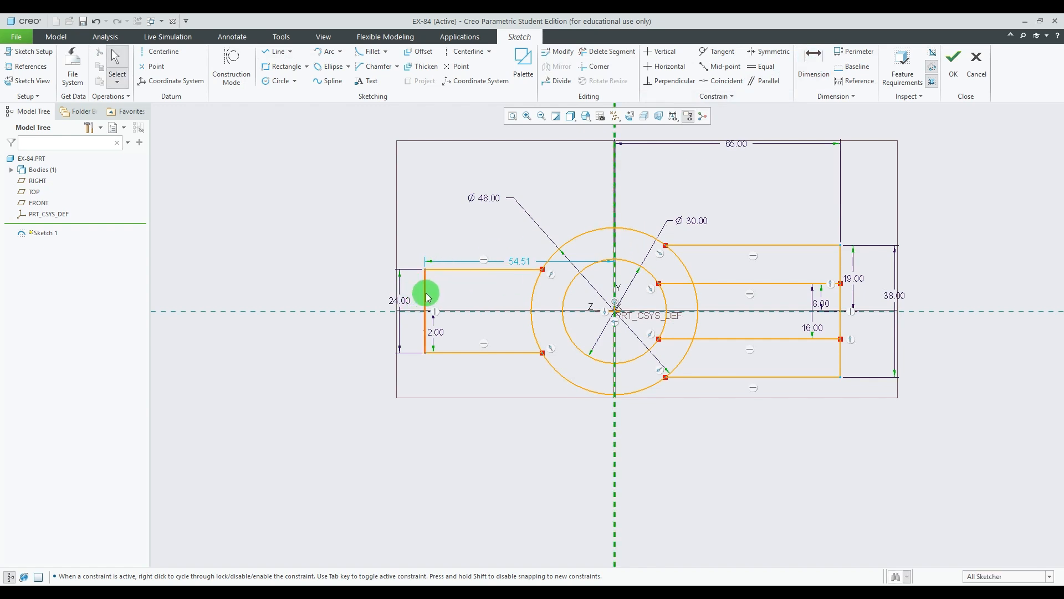
click(425, 296)
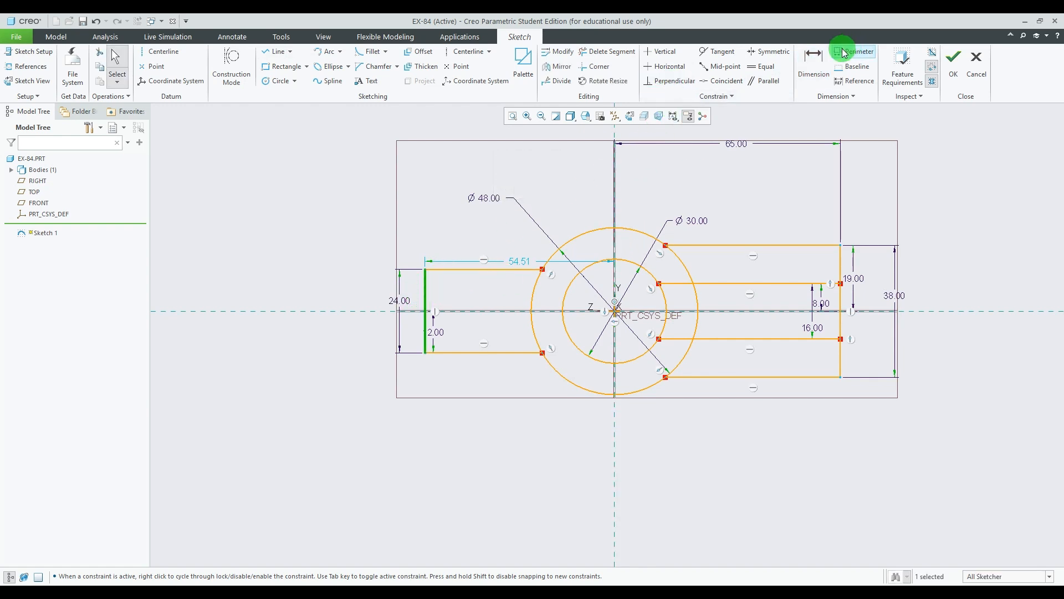
Dimension the left vertical line's distance from the vertical reference as 35 mm.
click(812, 64)
click(616, 257)
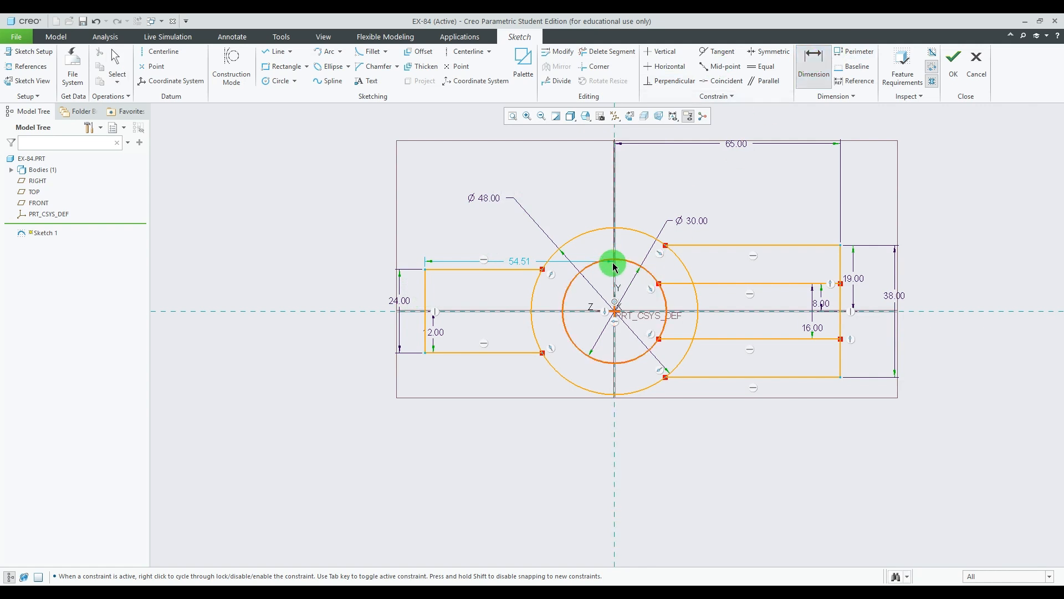
click(425, 296)
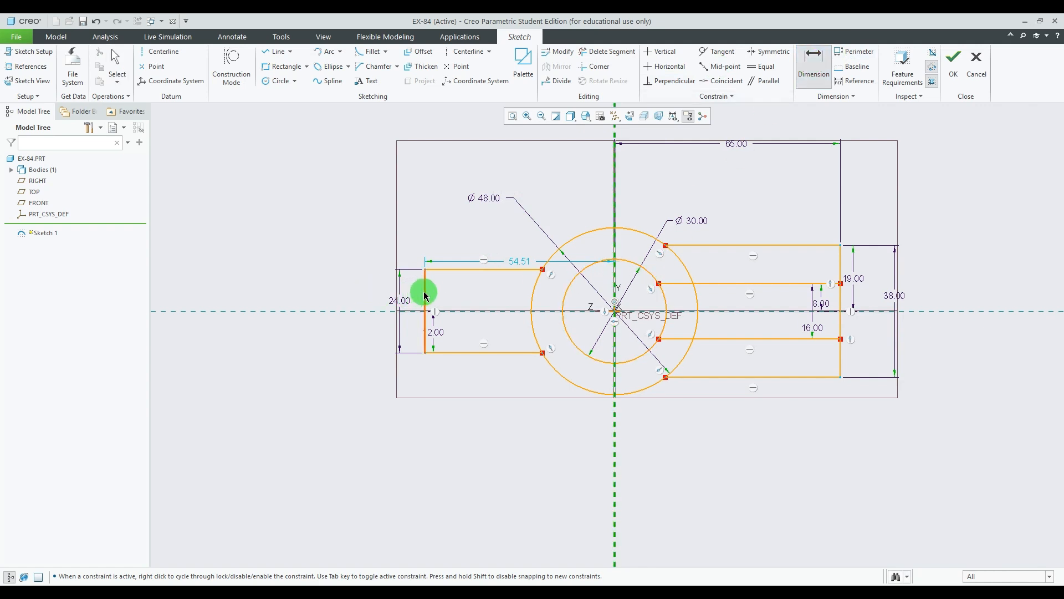
middle_click(490, 377)
text(3)
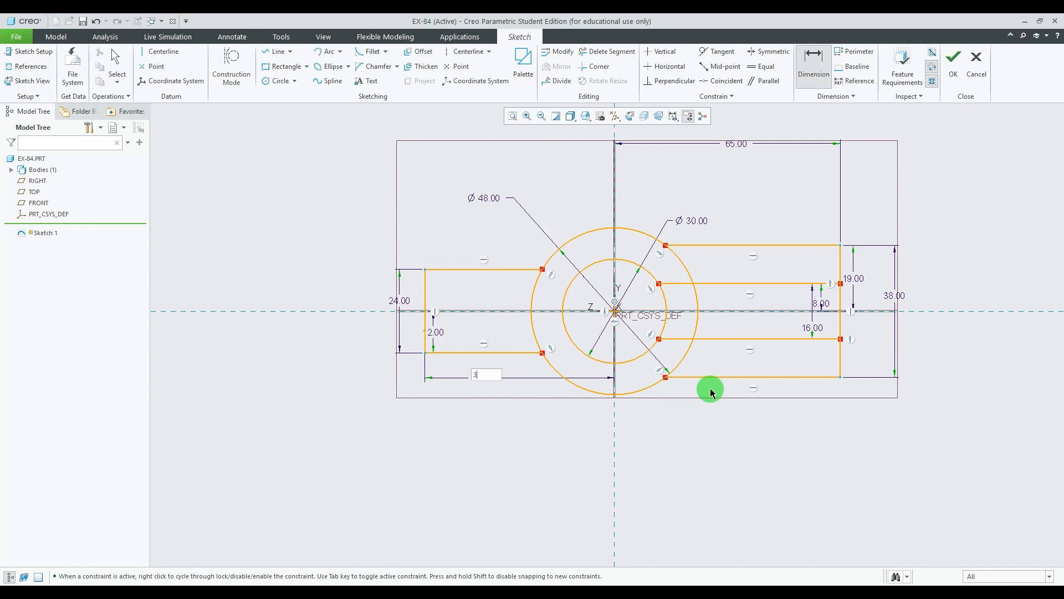
text(5)
key(Return)
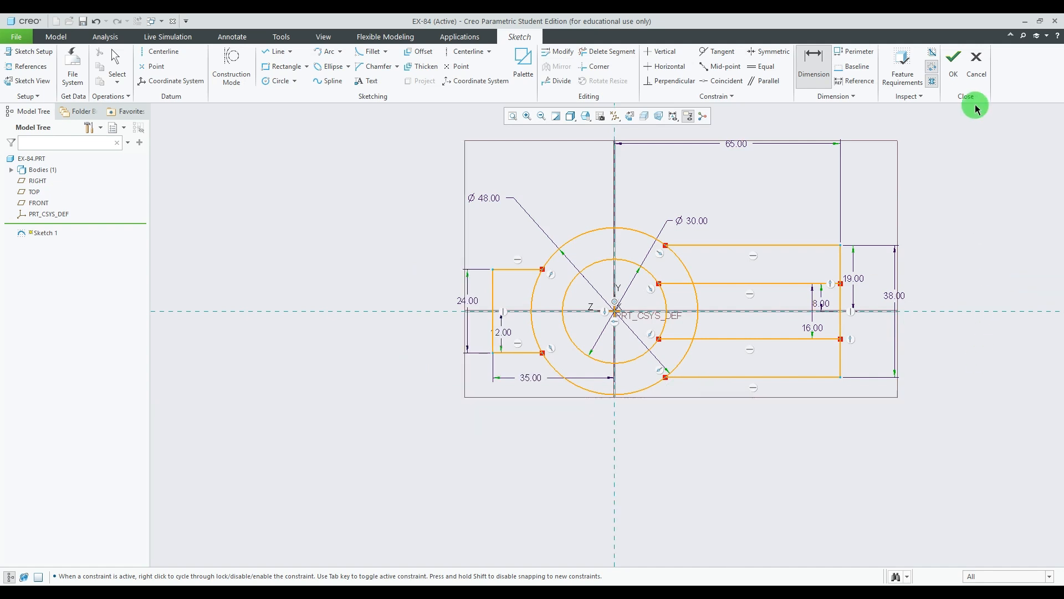
Check the completed profile against the reference drawing and finish the sketch.
scroll(677, 293, down, 2)
scroll(708, 280, up, 2)
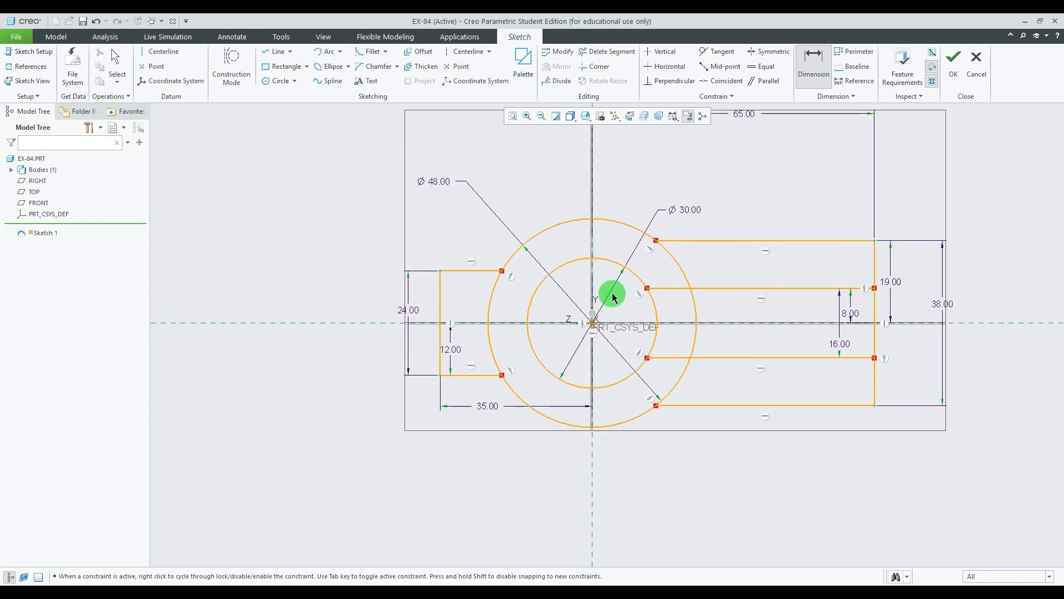
scroll(558, 305, down, 2)
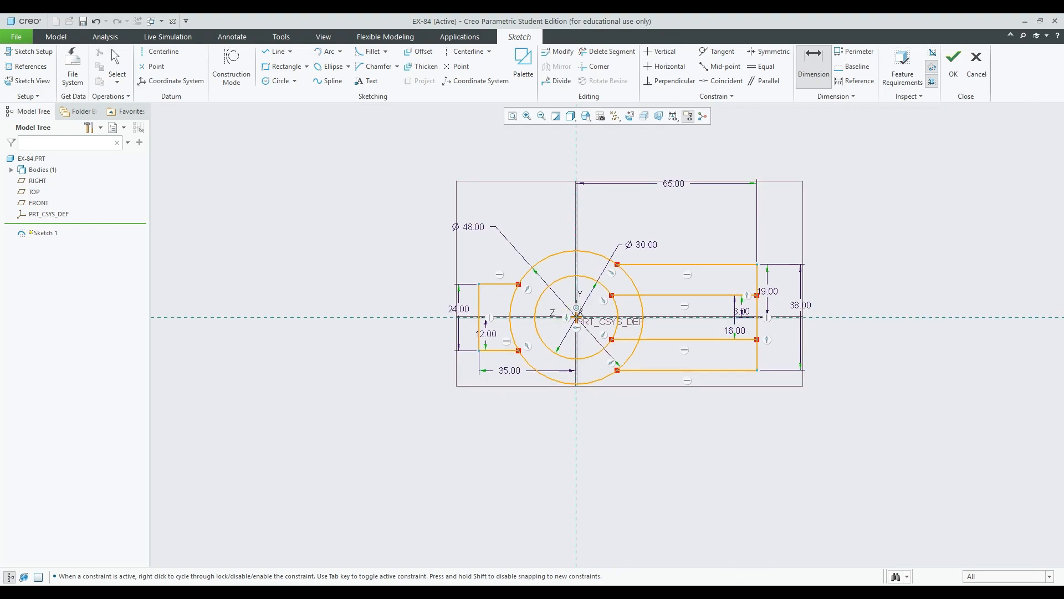
key(alt+Tab)
key(alt+Tab)
click(959, 74)
Restrict selection to sketch regions and select the ring, left block, both fork arms and slot regions, leaving out the inner circle.
mouse_move(632, 266)
middle_down()
mouse_move(674, 294)
mouse_move(660, 290)
middle_up()
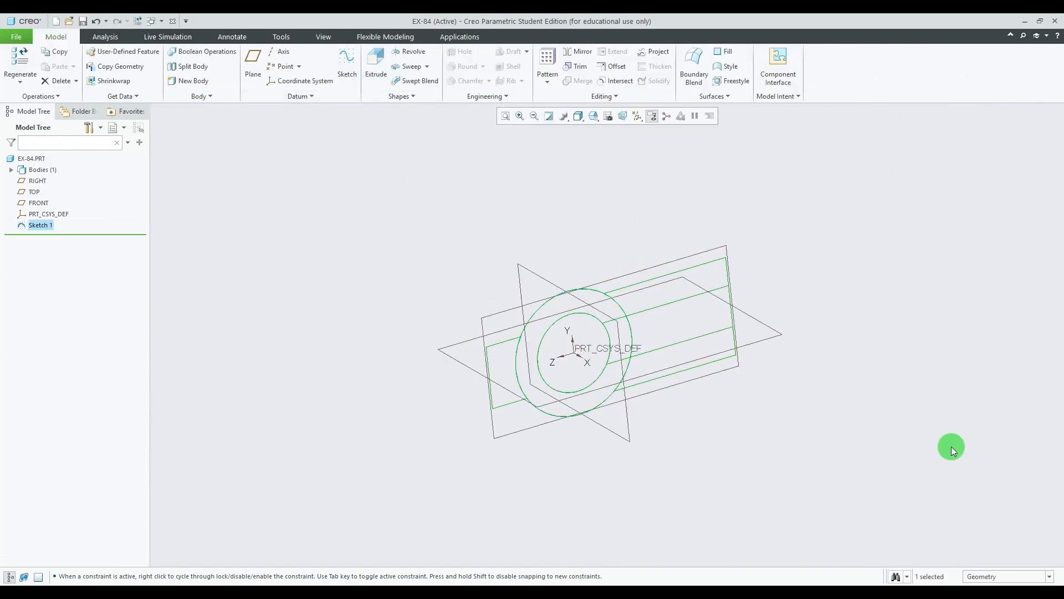
click(1049, 576)
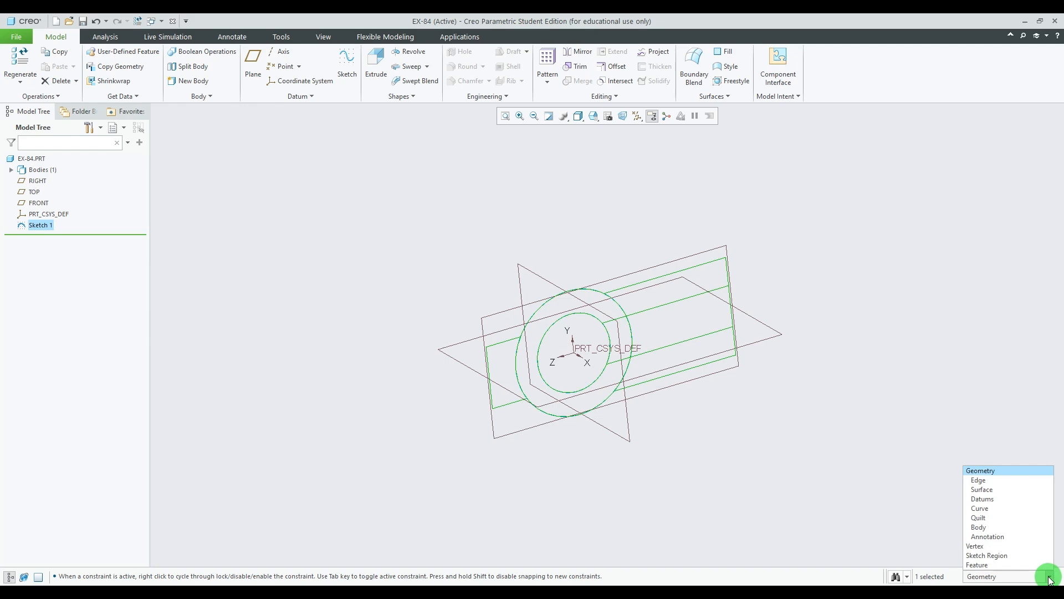
click(1026, 553)
scroll(691, 344, up, 2)
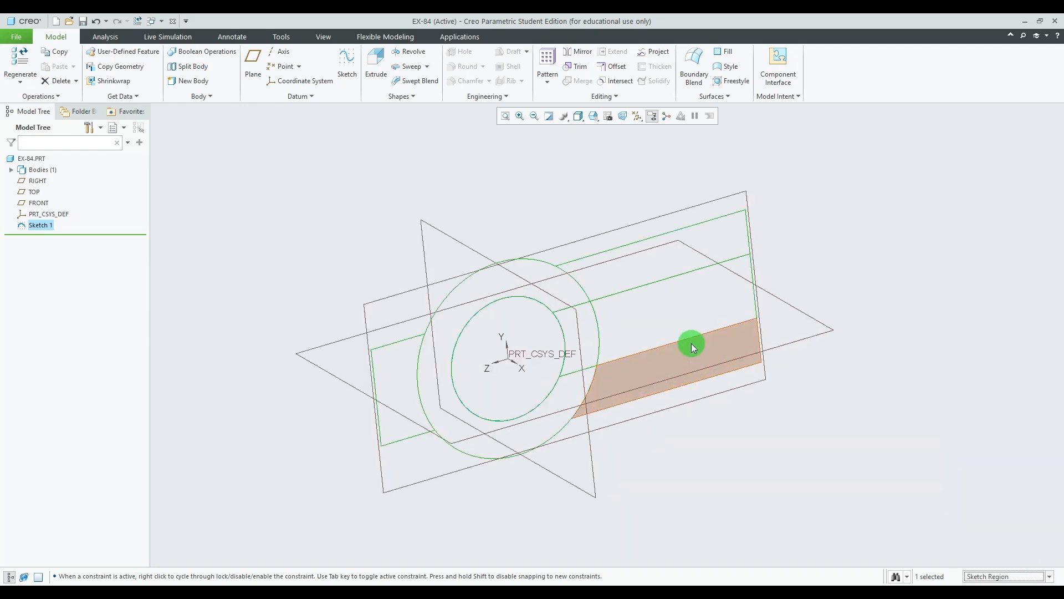
click(396, 402)
ctrl+click(430, 400)
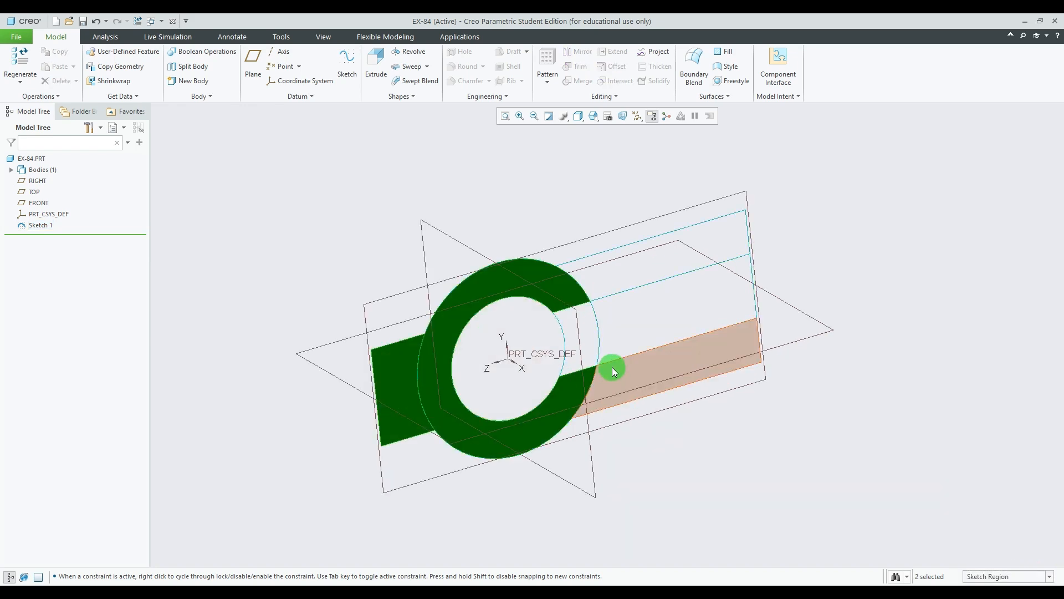
ctrl+click(587, 344)
ctrl+click(674, 327)
ctrl+click(688, 352)
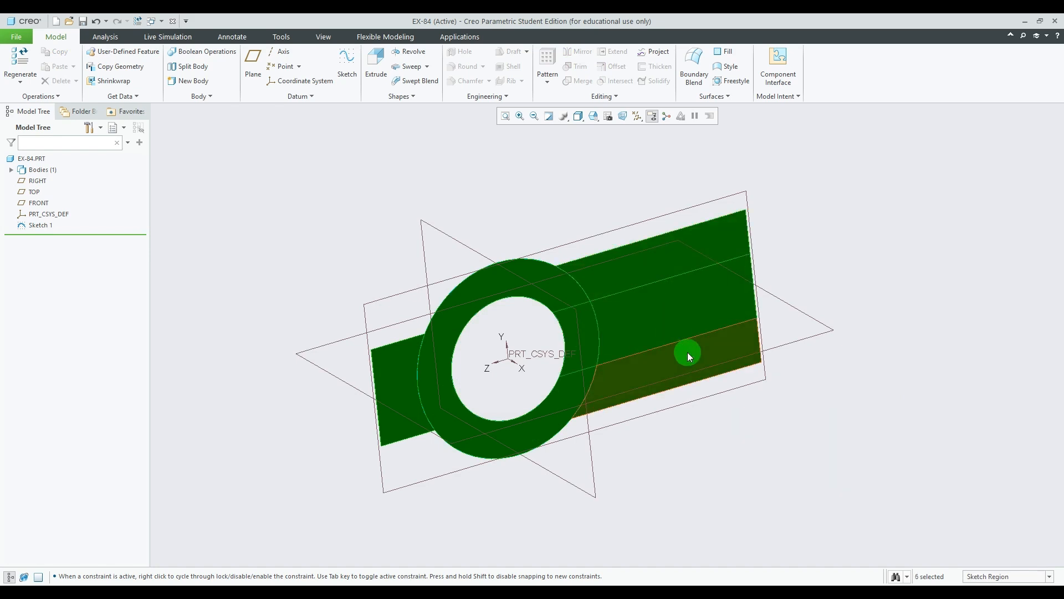
middle_drag(688, 351, 924, 229)
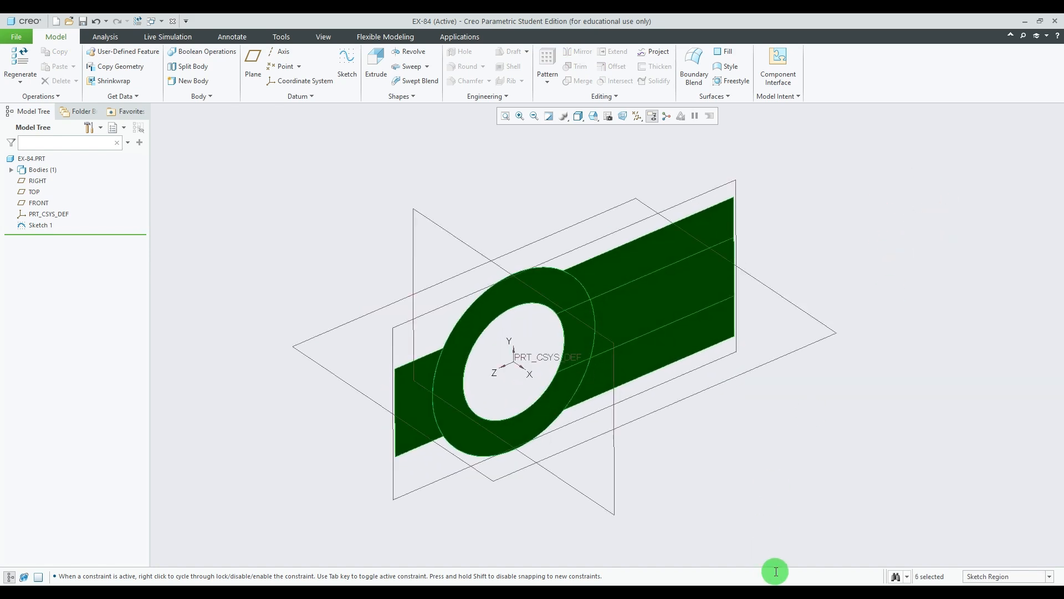
Consult the reference drawing for the thickness, and extrude the selected regions as a solid 24 mm deep in the reversed direction.
click(720, 593)
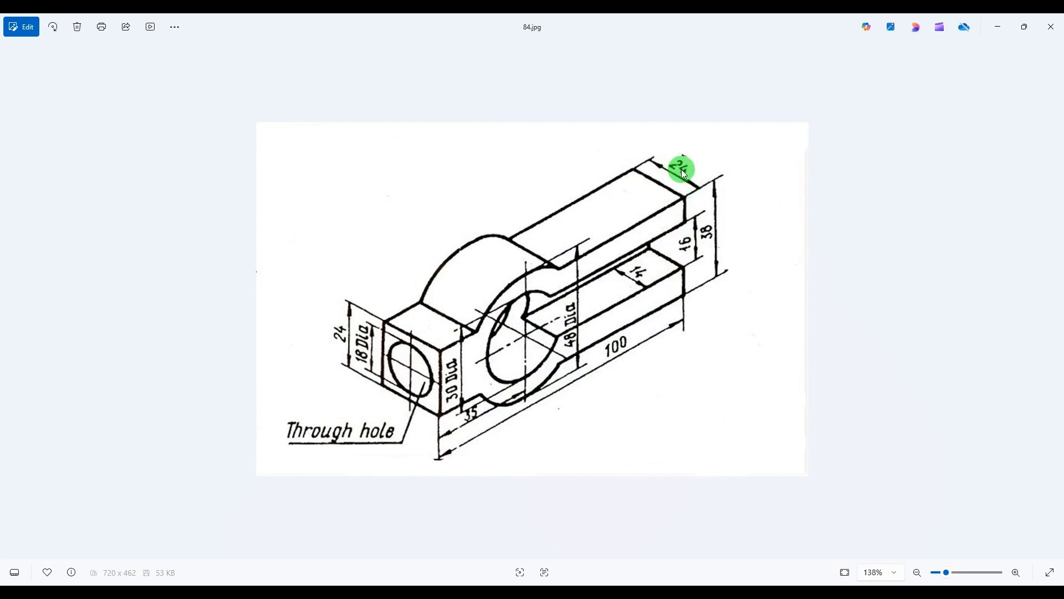
click(725, 590)
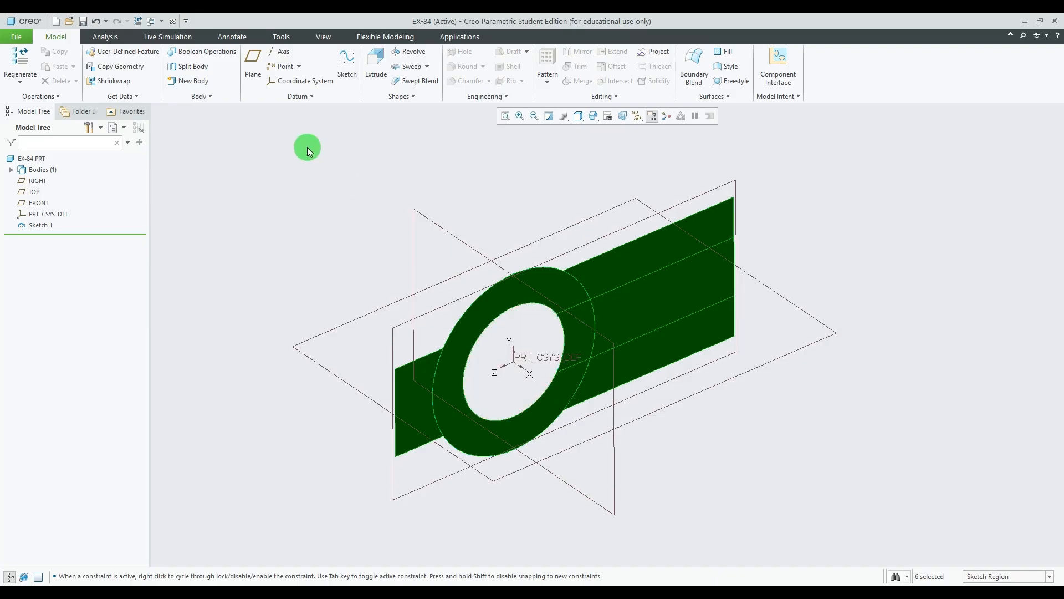
click(379, 67)
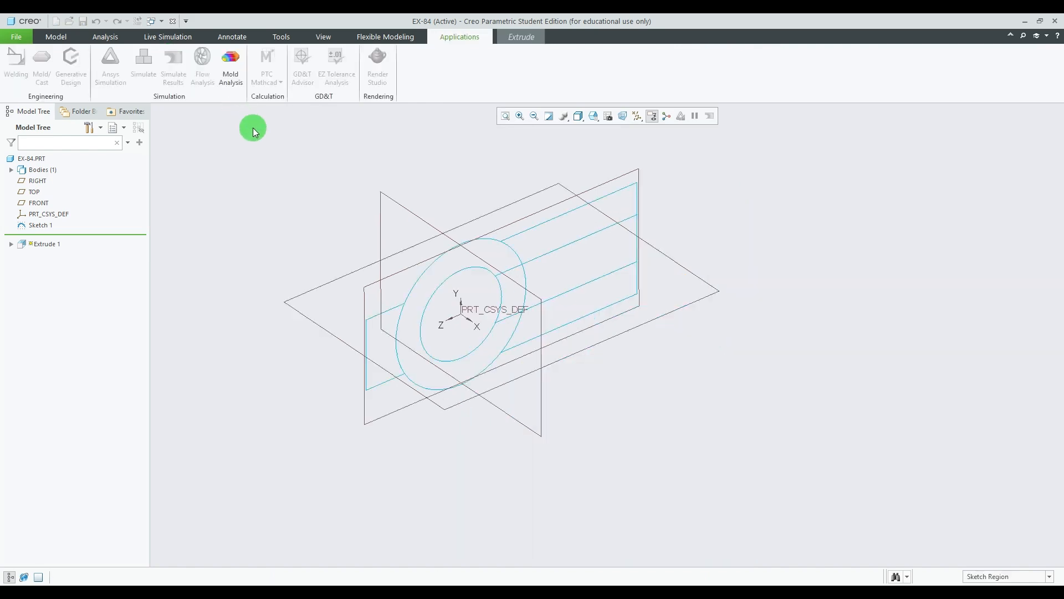
middle_drag(252, 126, 427, 155)
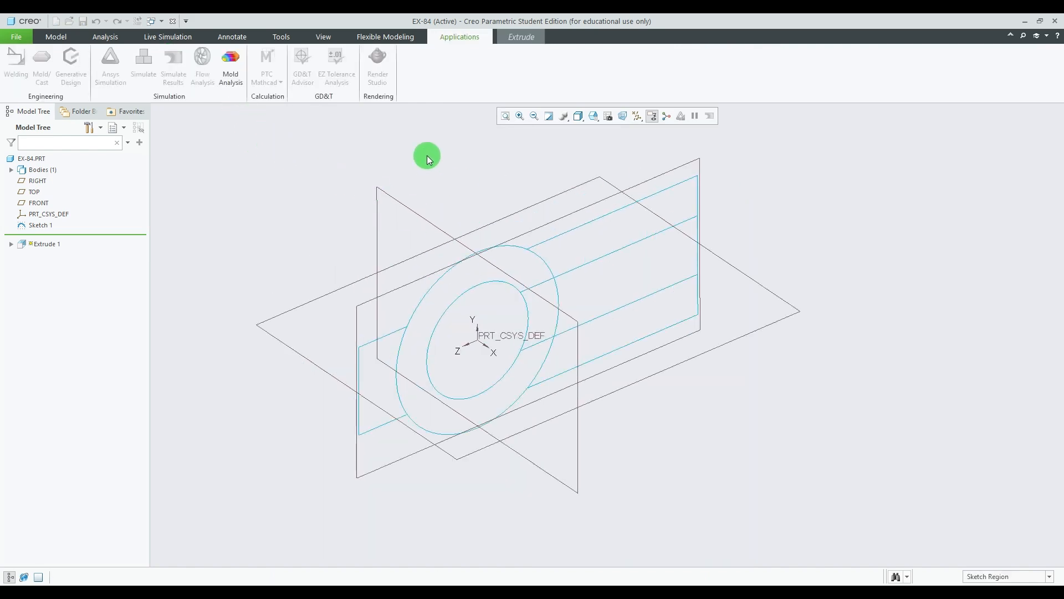
click(62, 36)
click(512, 38)
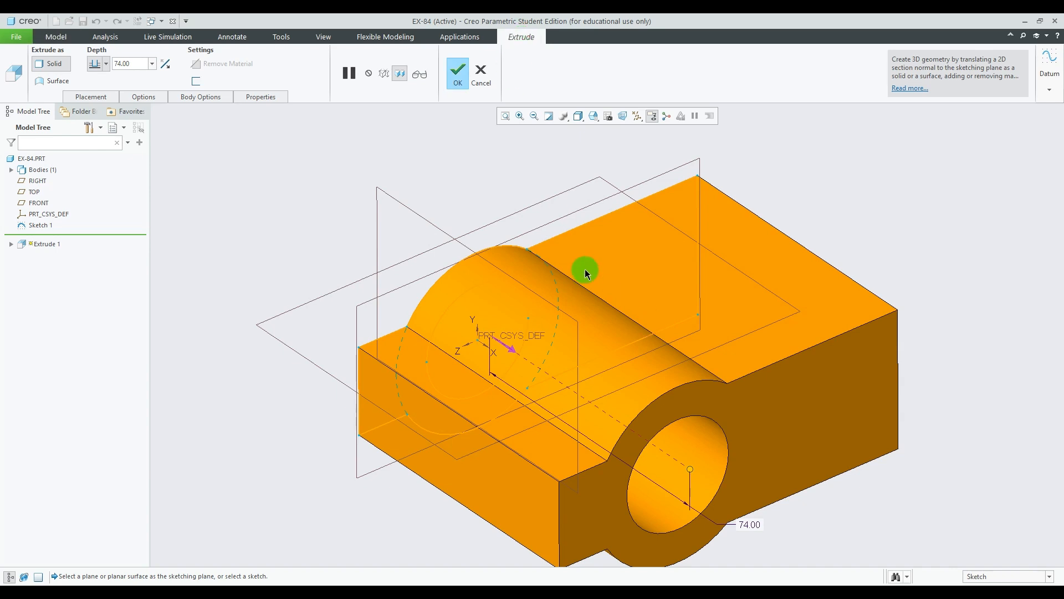
scroll(584, 269, down, 2)
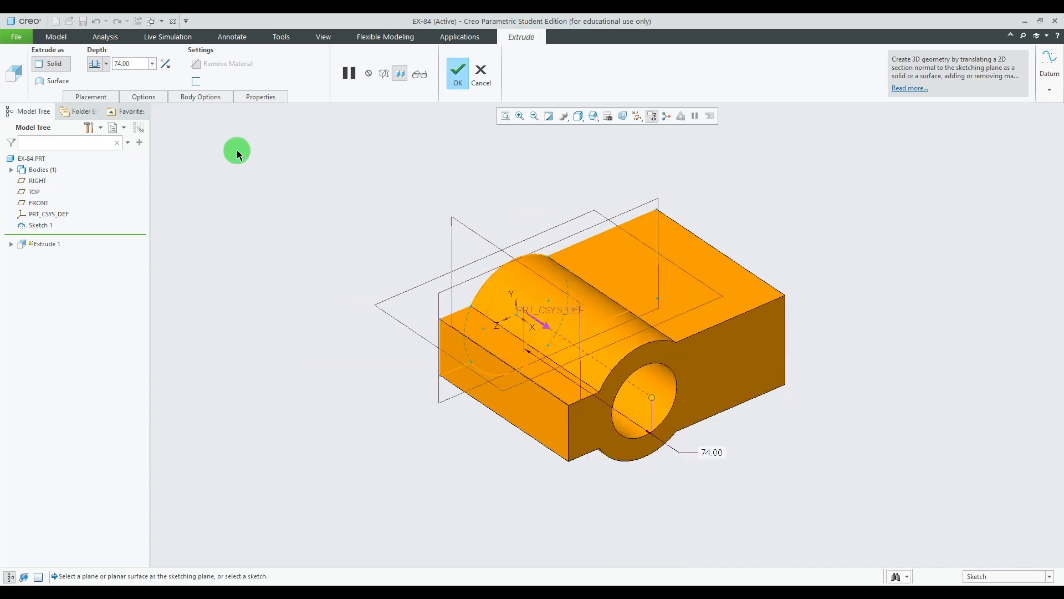
click(165, 67)
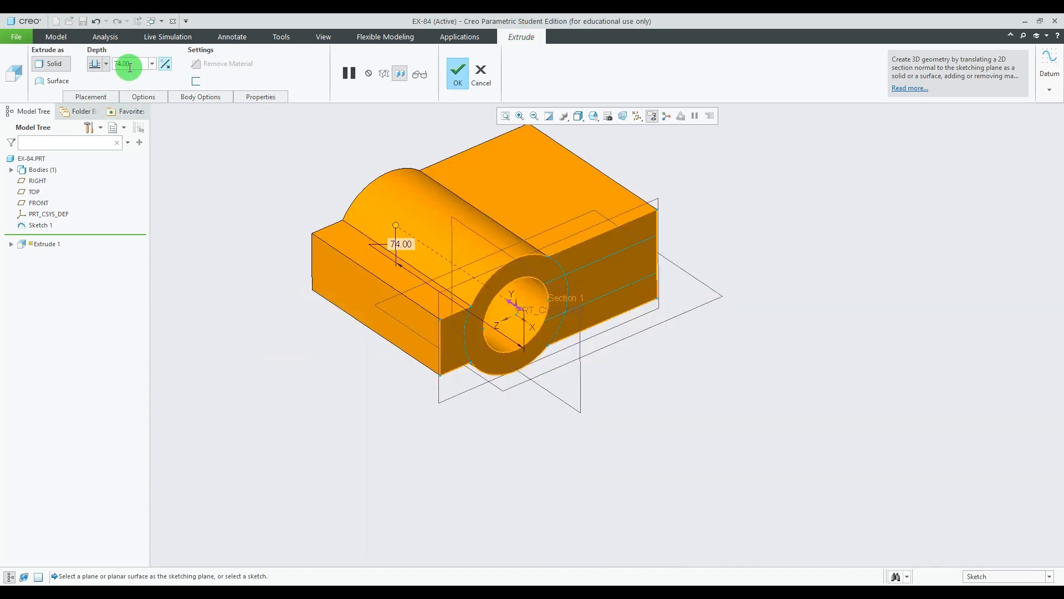
text(24)
key(Return)
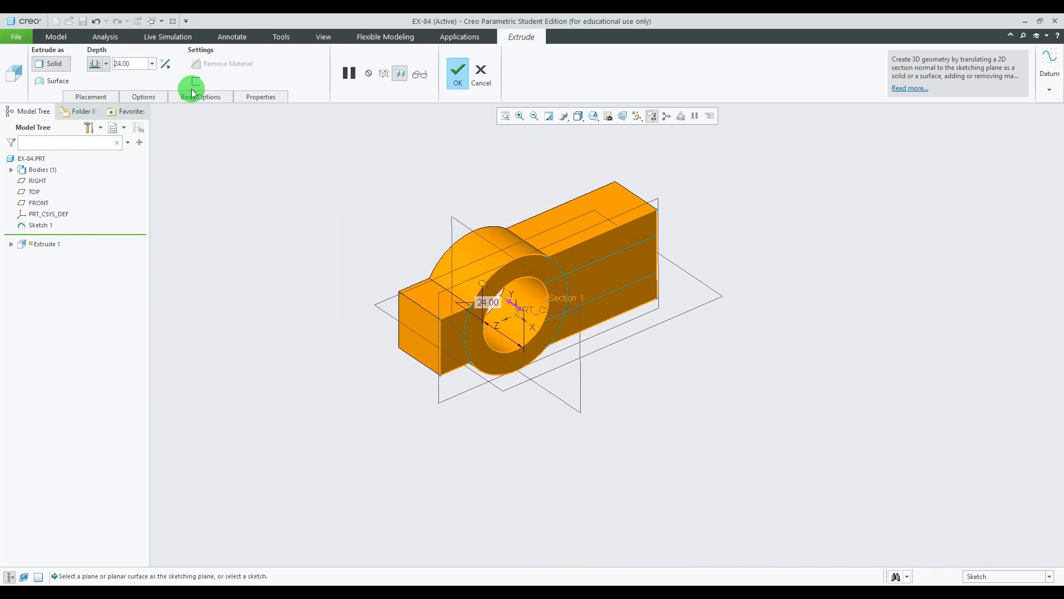
click(459, 71)
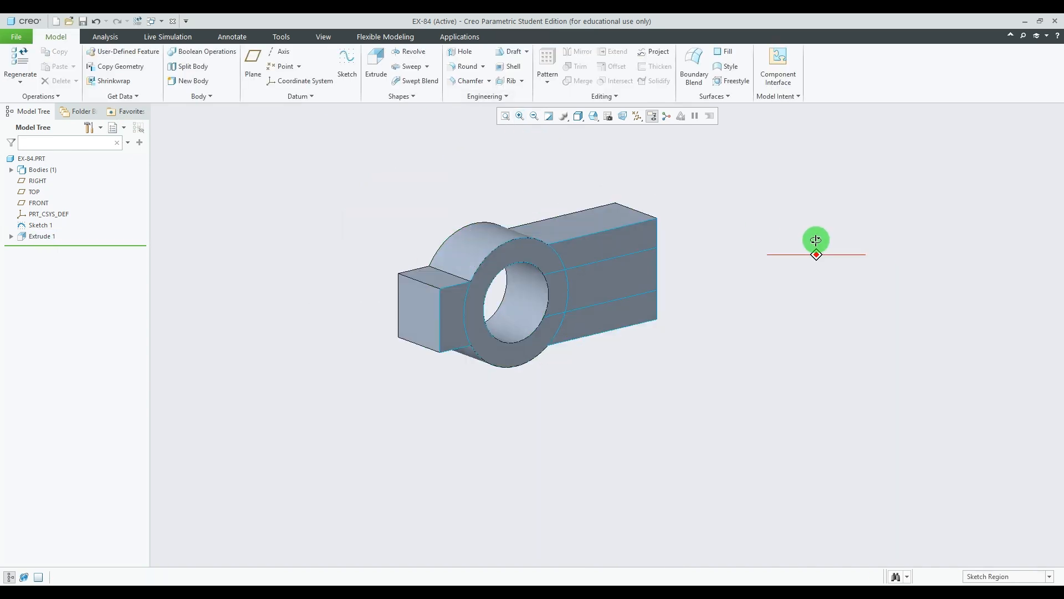
Consult the reference drawing for the slot depth, and cut the sketch regions between the fork arms 14 mm into the solid, reversing the direction.
click(603, 272)
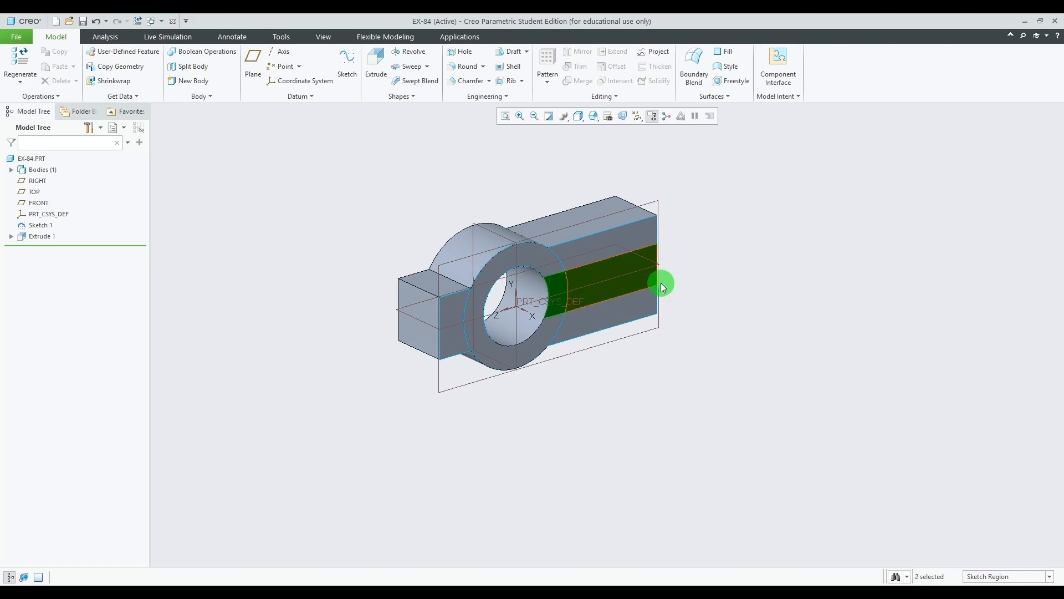
mouse_move(761, 265)
middle_down()
mouse_move(755, 280)
mouse_move(765, 261)
middle_up()
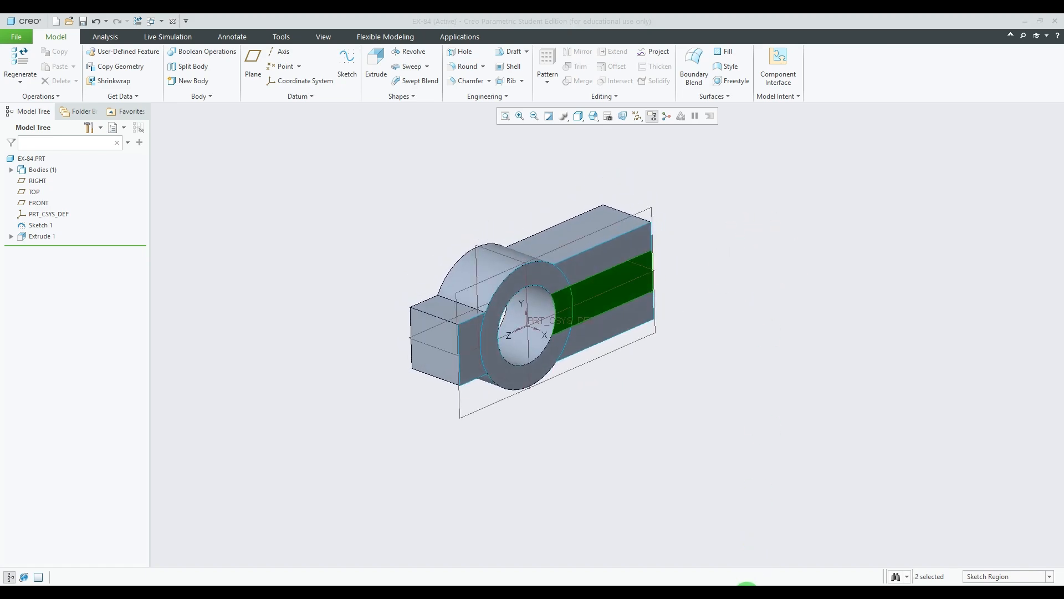
click(747, 594)
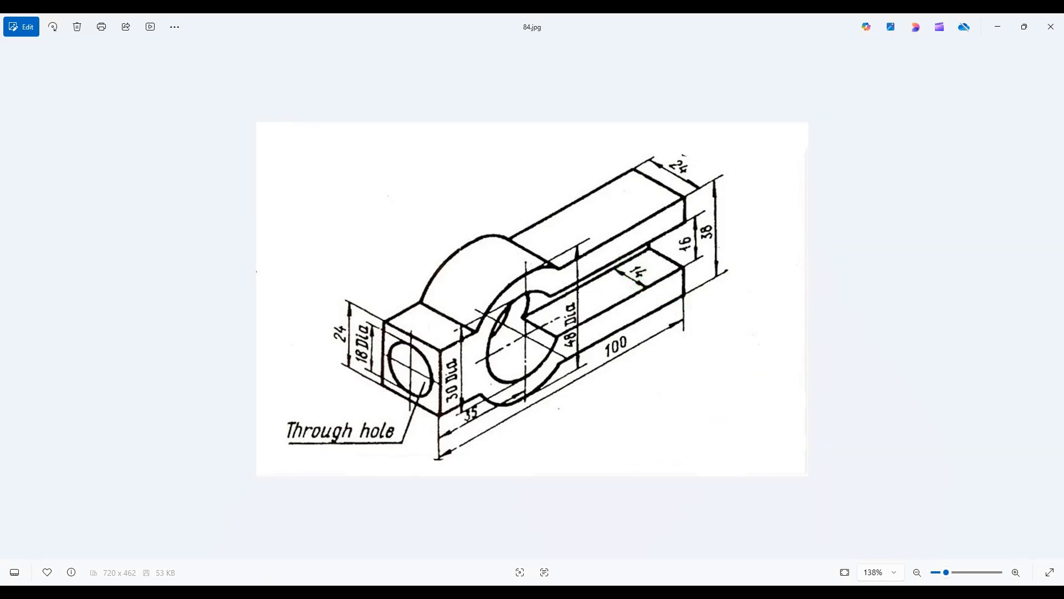
click(730, 593)
click(375, 66)
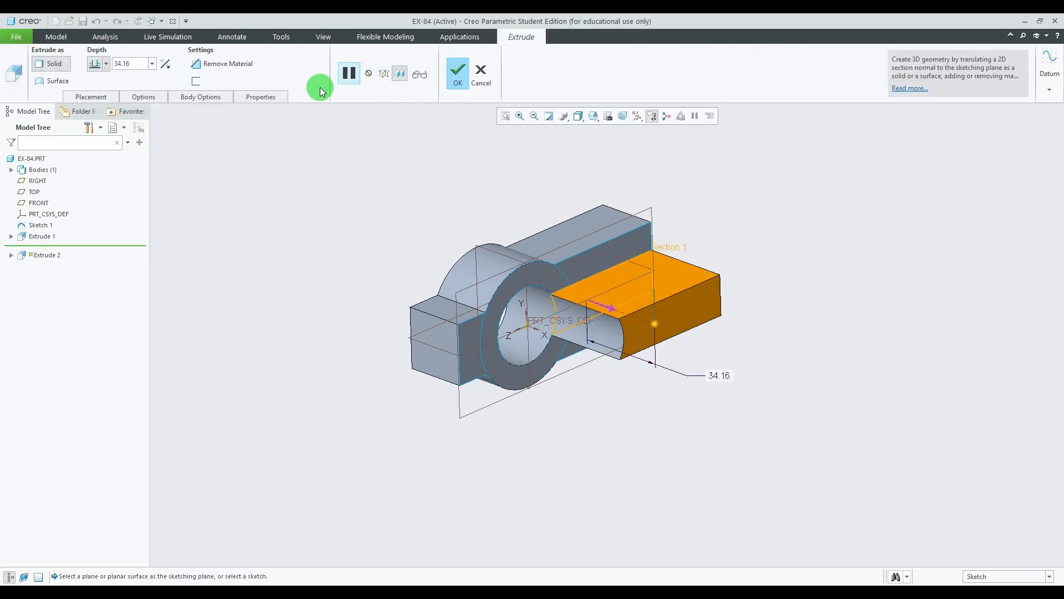
click(166, 66)
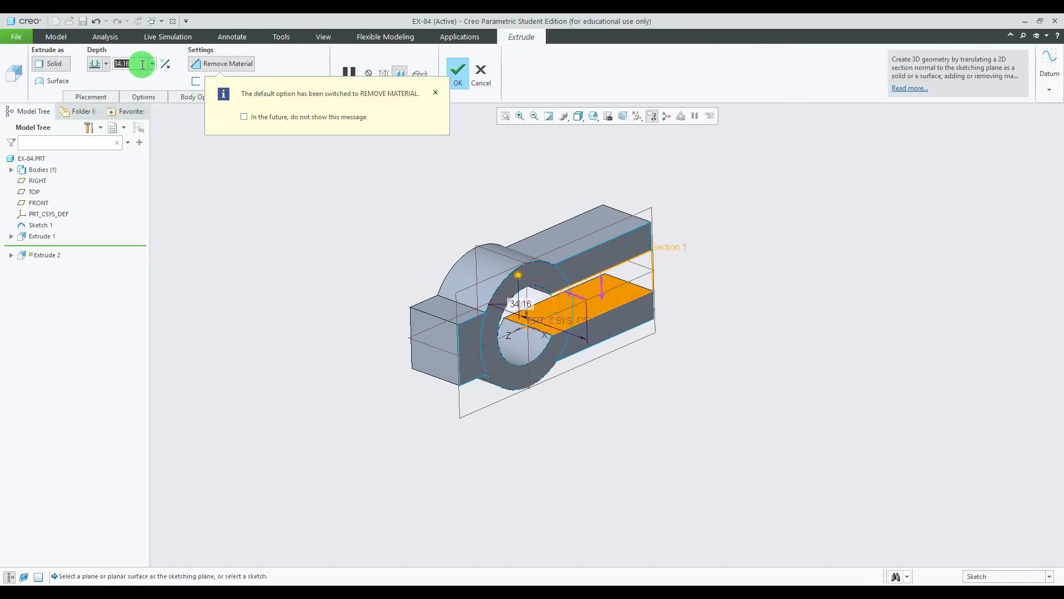
text(14)
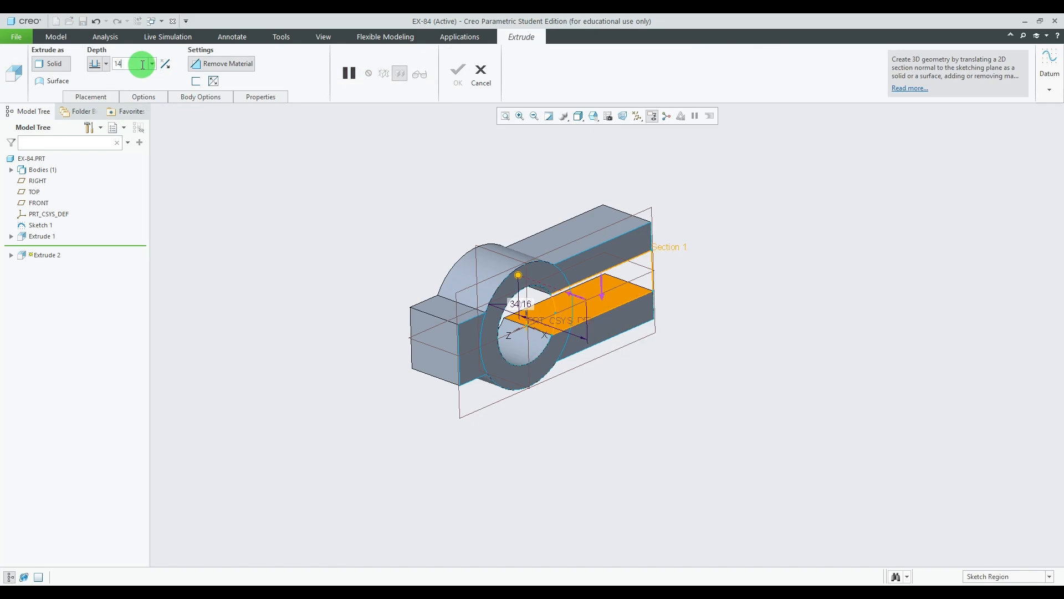
key(Return)
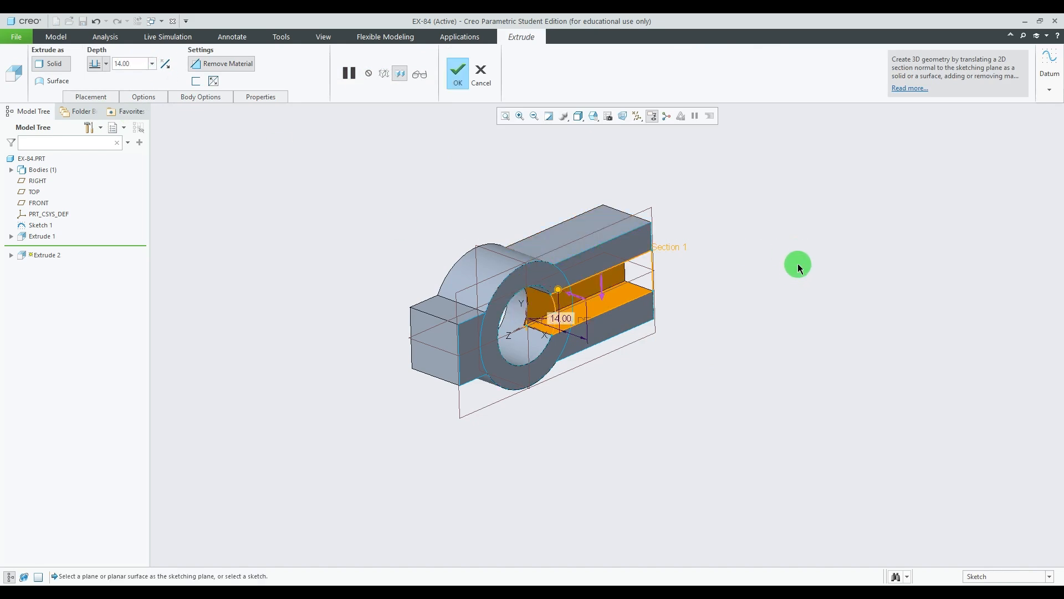
middle_drag(796, 277, 782, 250)
click(133, 66)
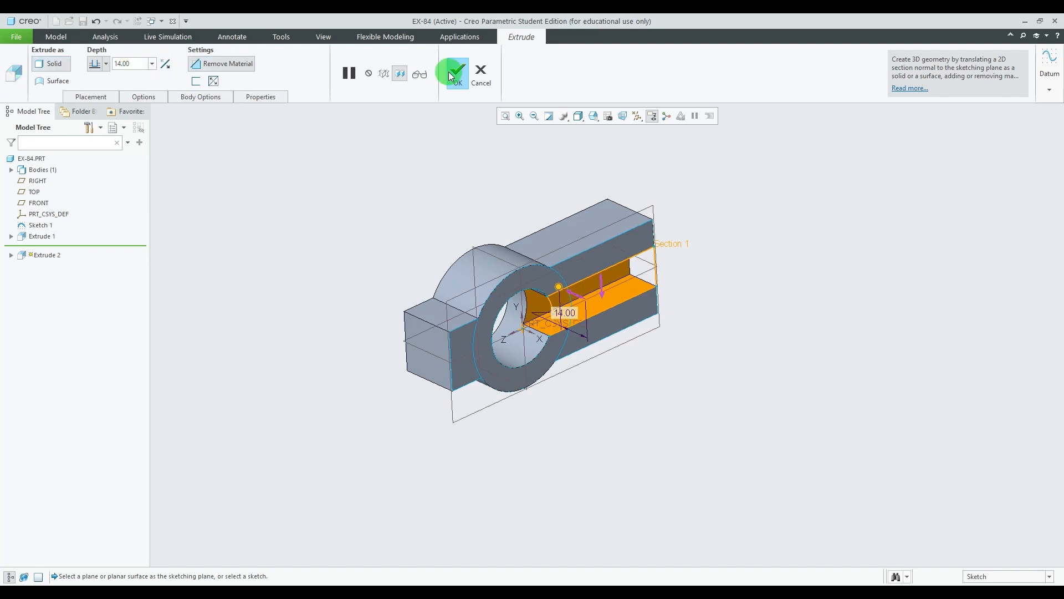
click(456, 74)
Check the through hole on the reference drawing, and start a sketch on the square block's end face, viewed square-on.
middle_drag(871, 273, 742, 301)
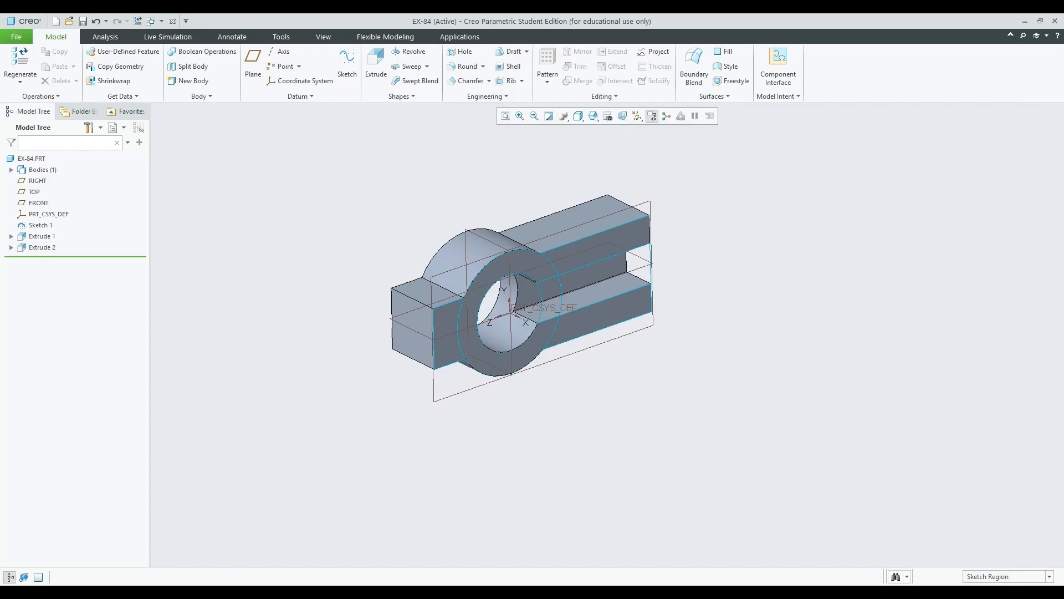
key(alt+Tab)
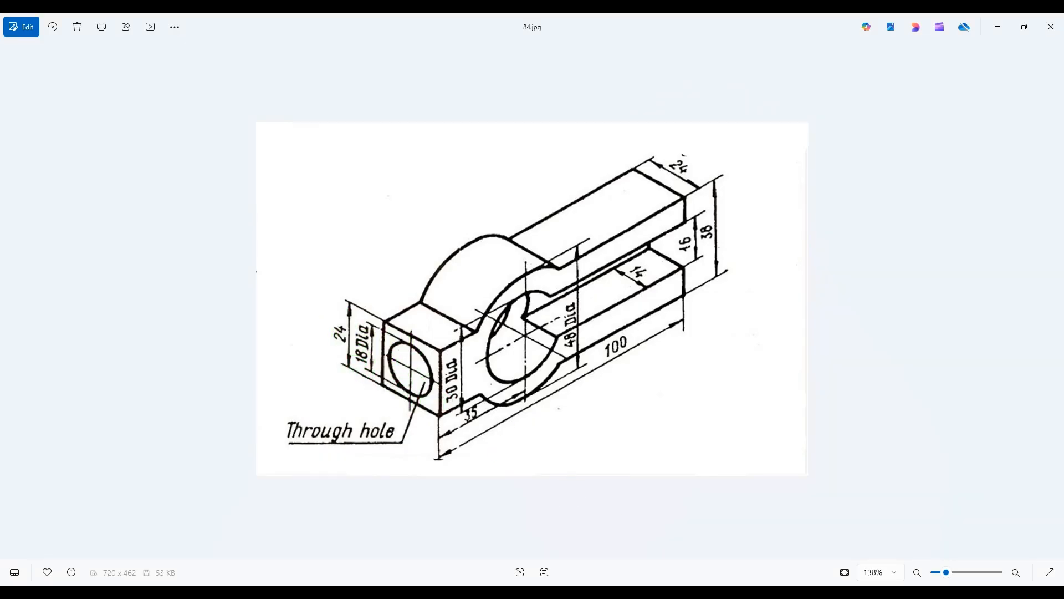
key(alt+Tab)
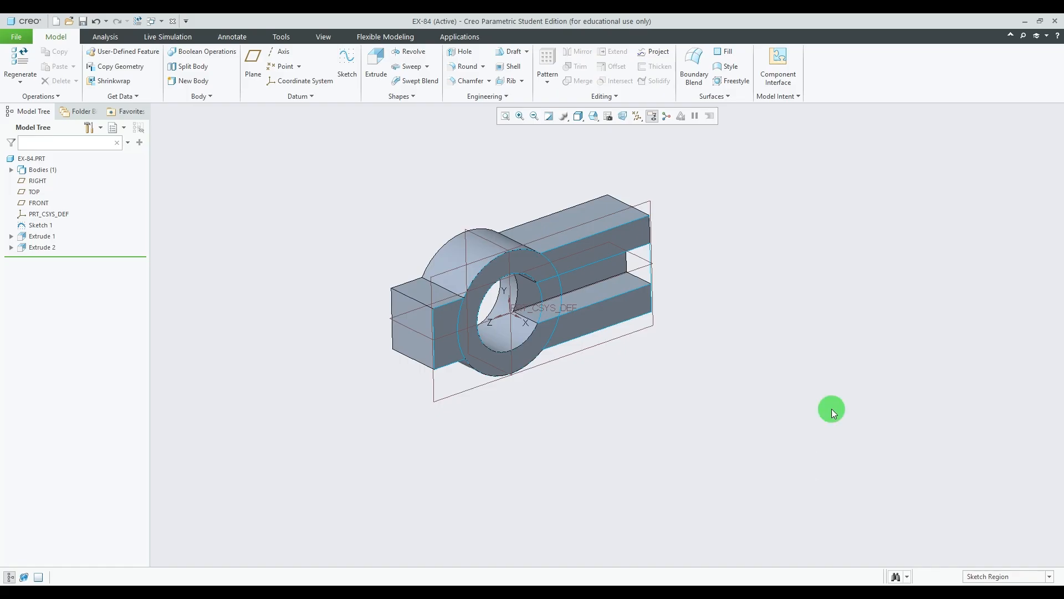
click(348, 68)
click(399, 304)
click(1005, 270)
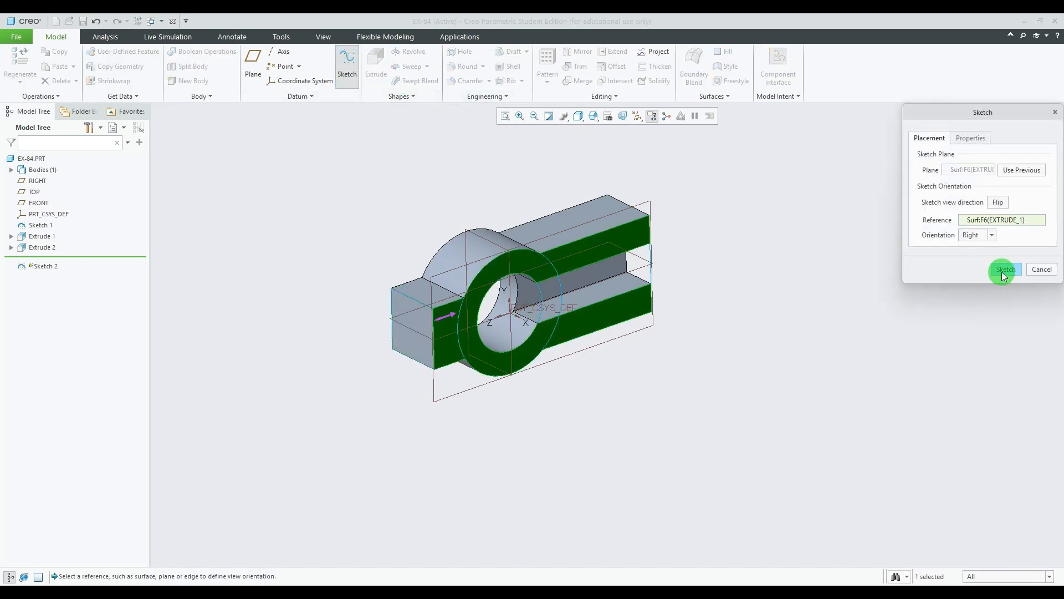
click(632, 116)
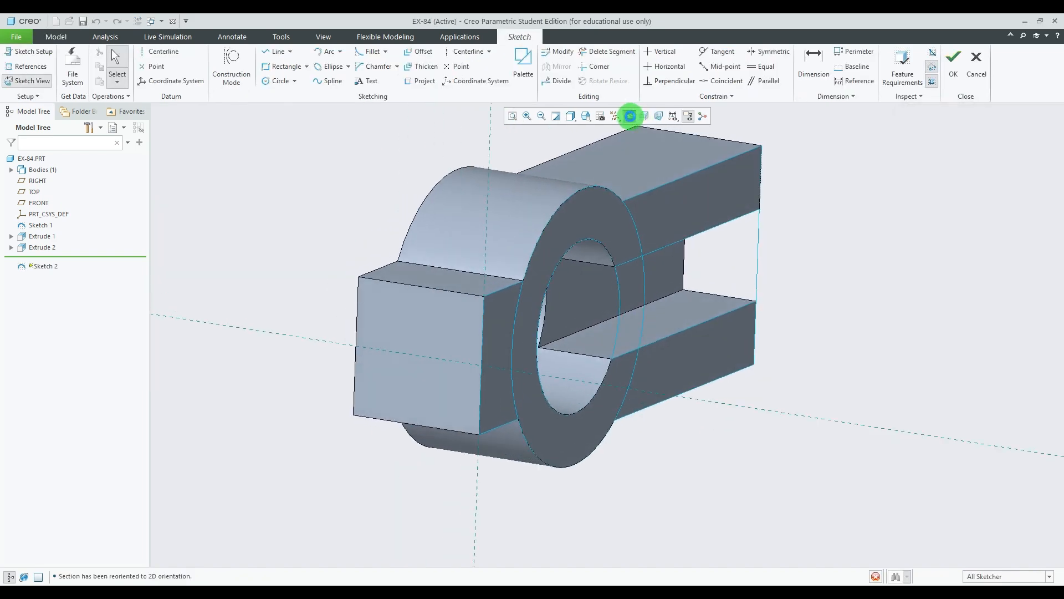
Sketch a circle centred on the horizontal reference of the block's end face and set its diameter to 18 mm.
click(276, 81)
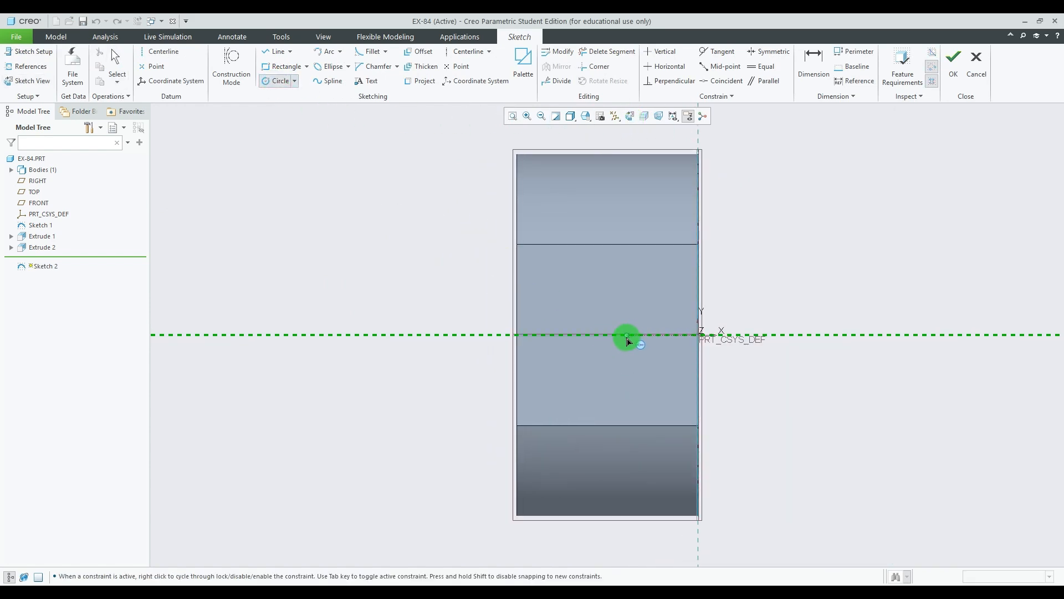
click(623, 386)
middle_click(791, 264)
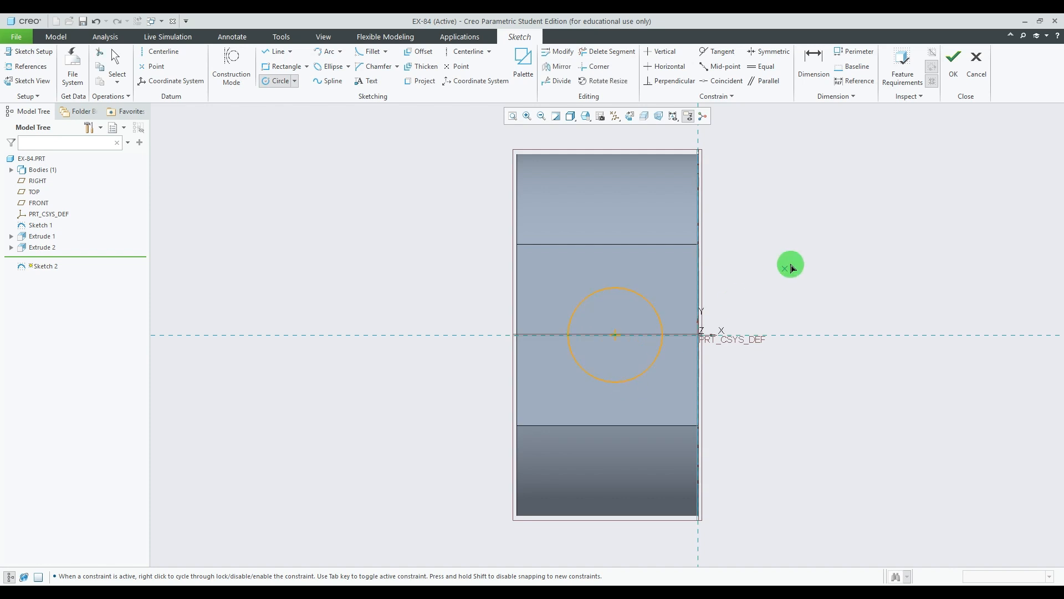
click(606, 300)
double_click(541, 289)
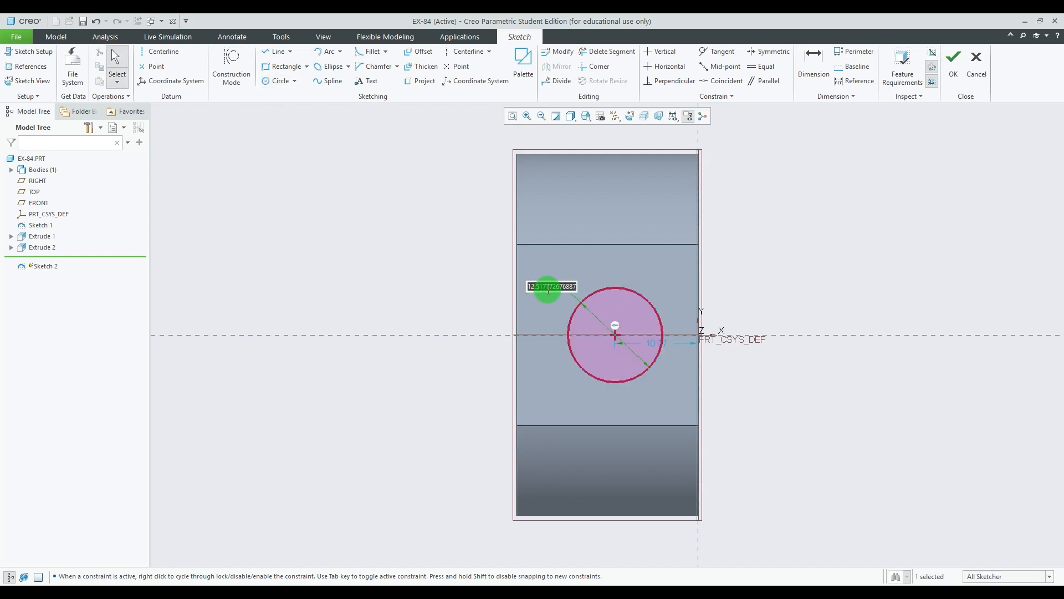
text(18)
key(Return)
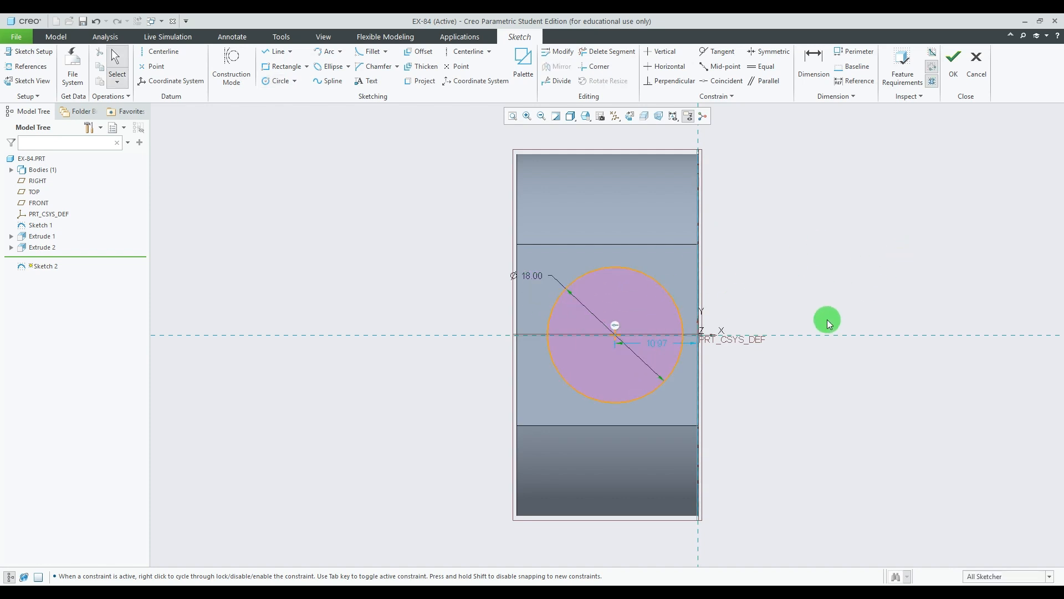
Set the circle centre's distance from the vertical reference to 12 mm and finish the sketch.
scroll(687, 361, up, 2)
drag(652, 341, 649, 425)
double_click(650, 426)
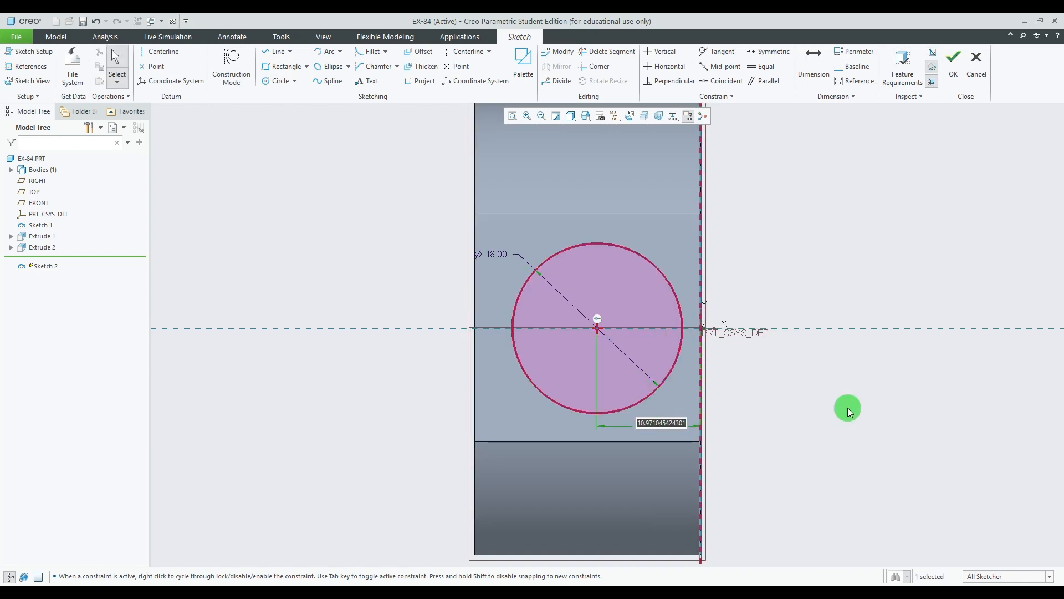
text(12)
key(Return)
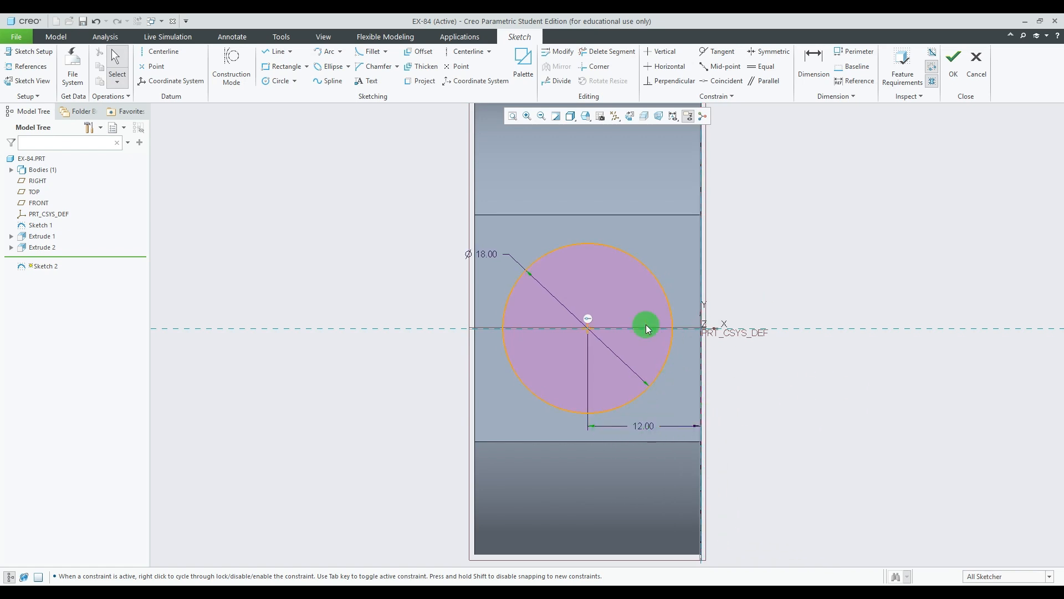
scroll(646, 327, down, 2)
click(950, 68)
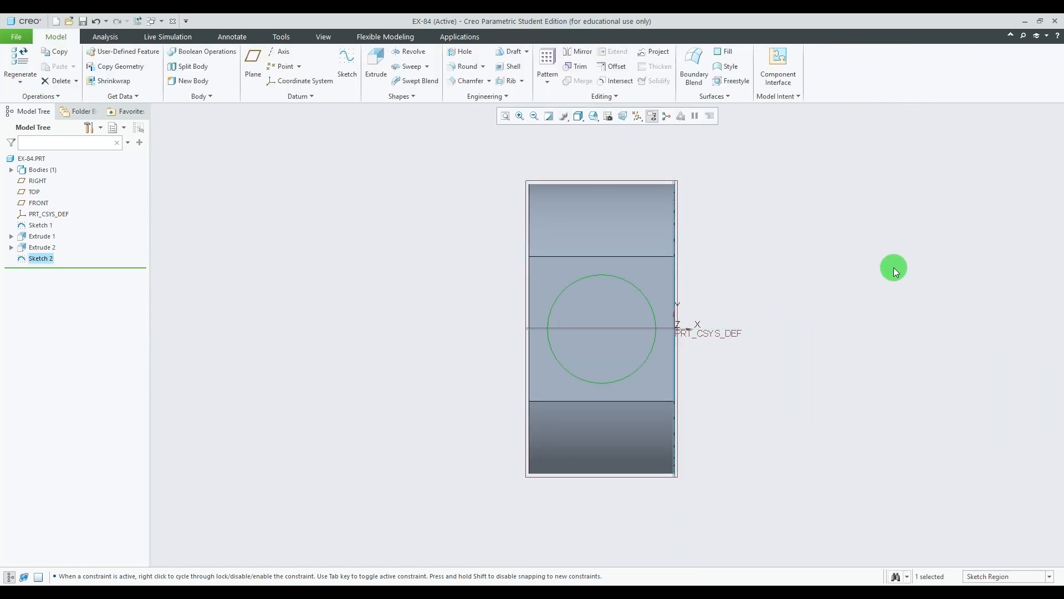
Extrude the circle as a material-removing cut through the block, using the ring's inner bore surface as the depth reference.
mouse_move(893, 266)
middle_down()
mouse_move(869, 288)
mouse_move(711, 313)
middle_up()
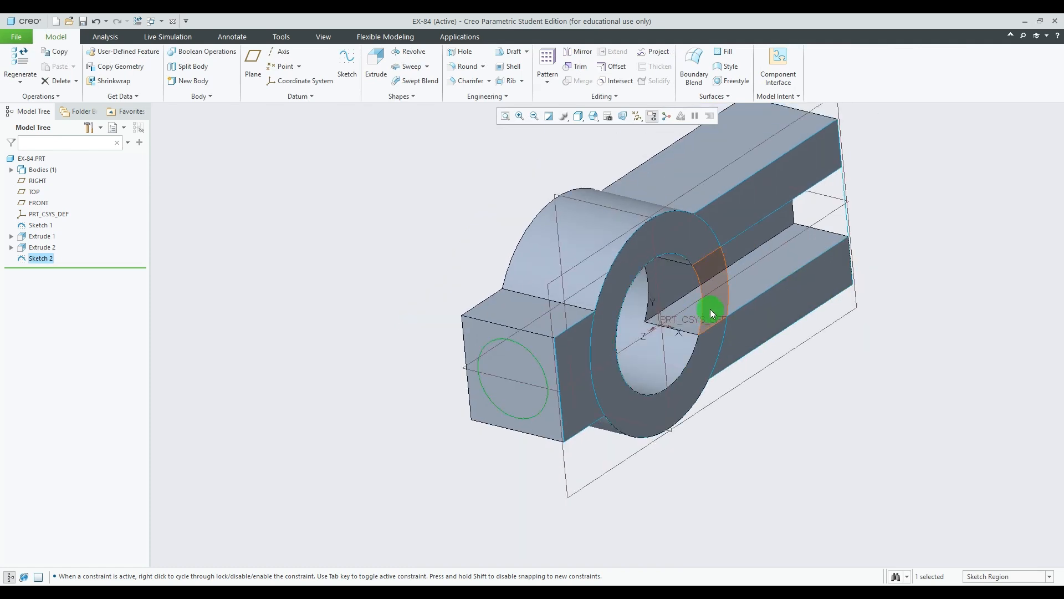
click(376, 75)
click(503, 396)
middle_drag(504, 388, 767, 347)
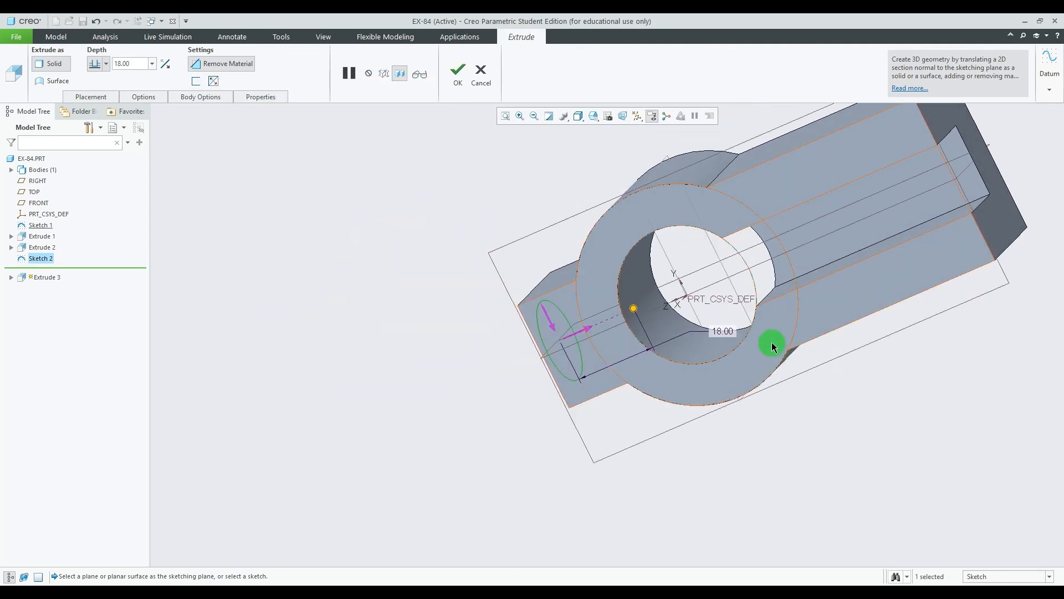
click(106, 64)
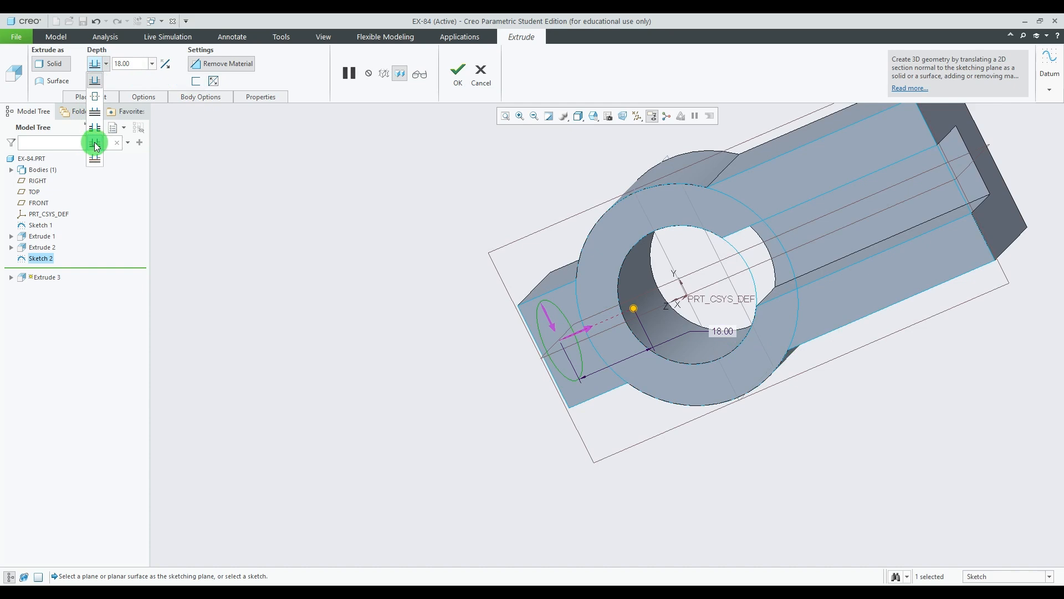
click(95, 143)
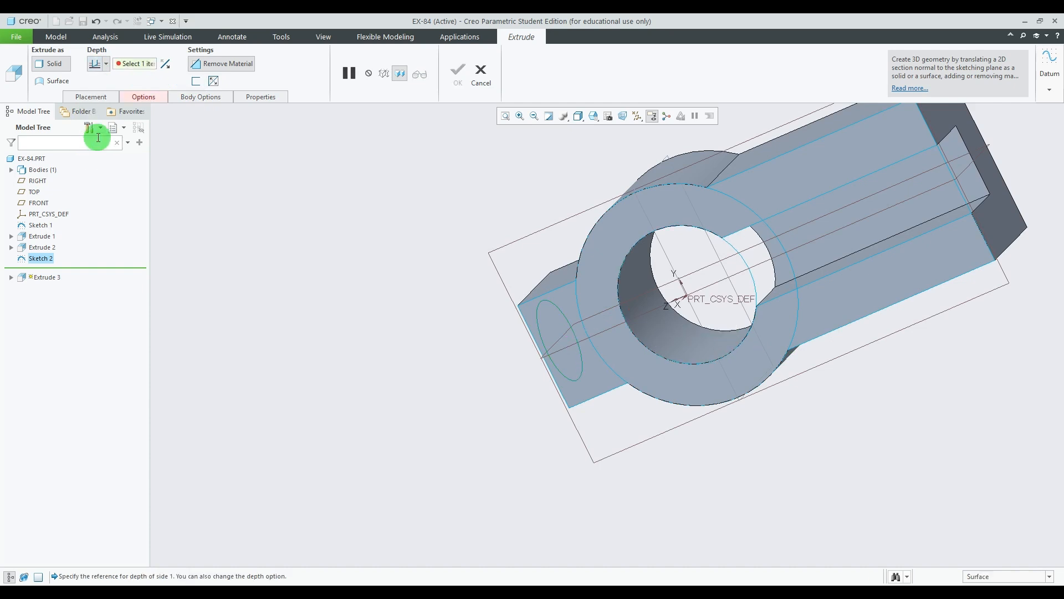
click(106, 64)
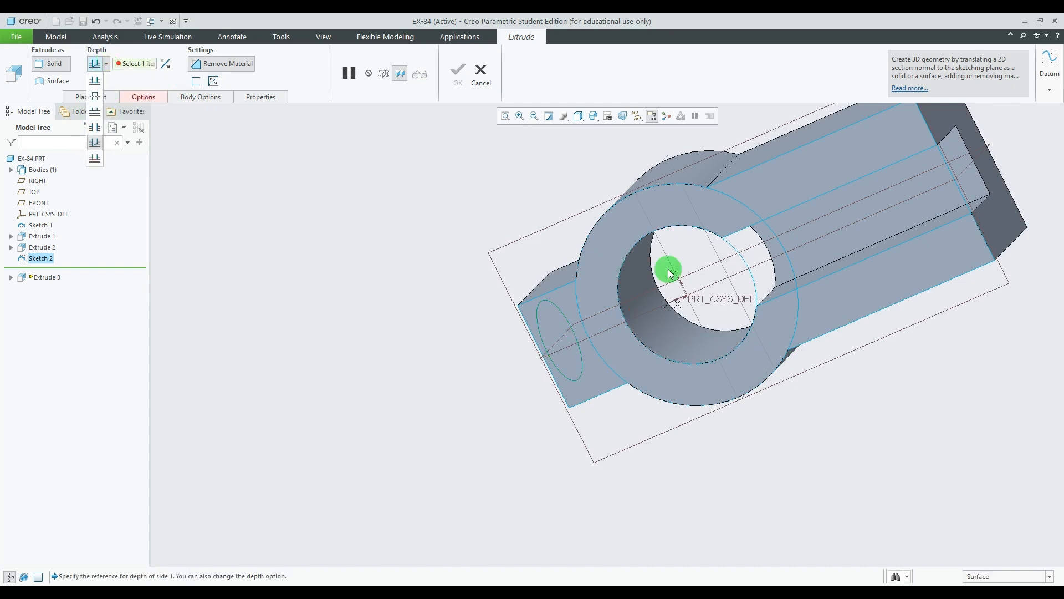
click(640, 283)
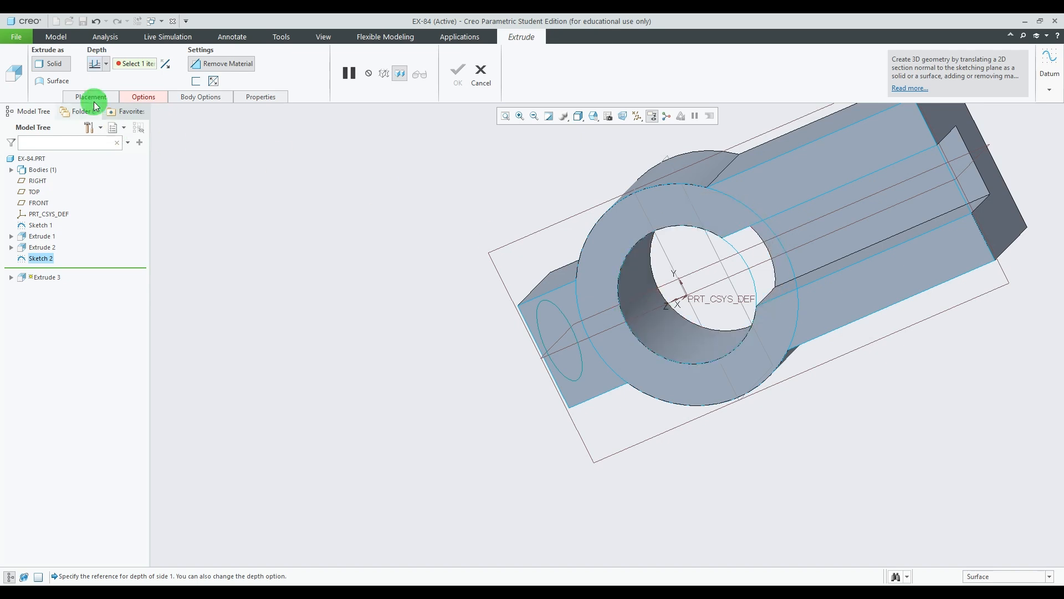
click(655, 326)
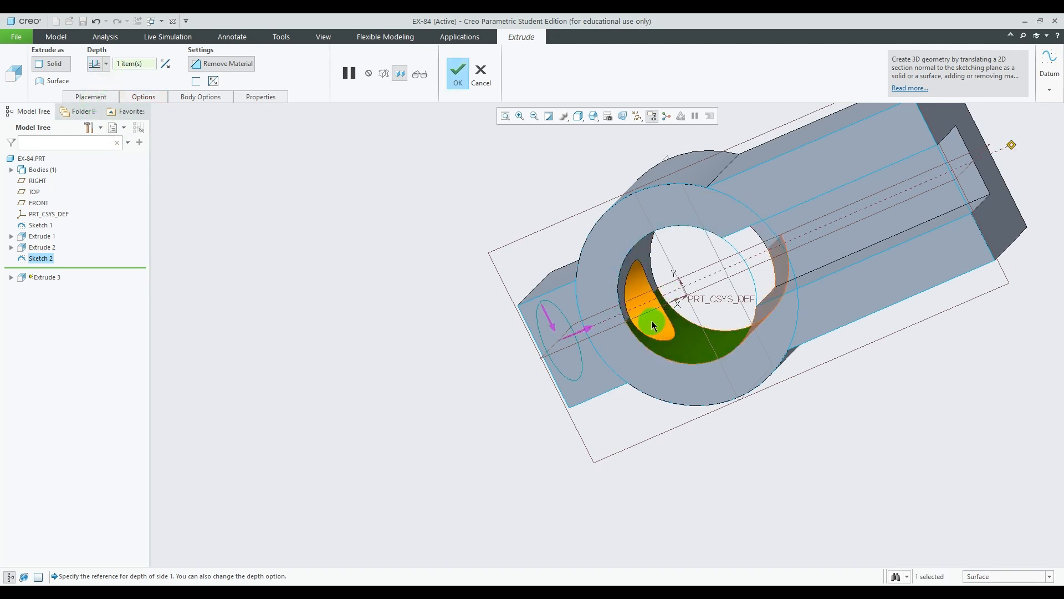
middle_drag(542, 256, 609, 253)
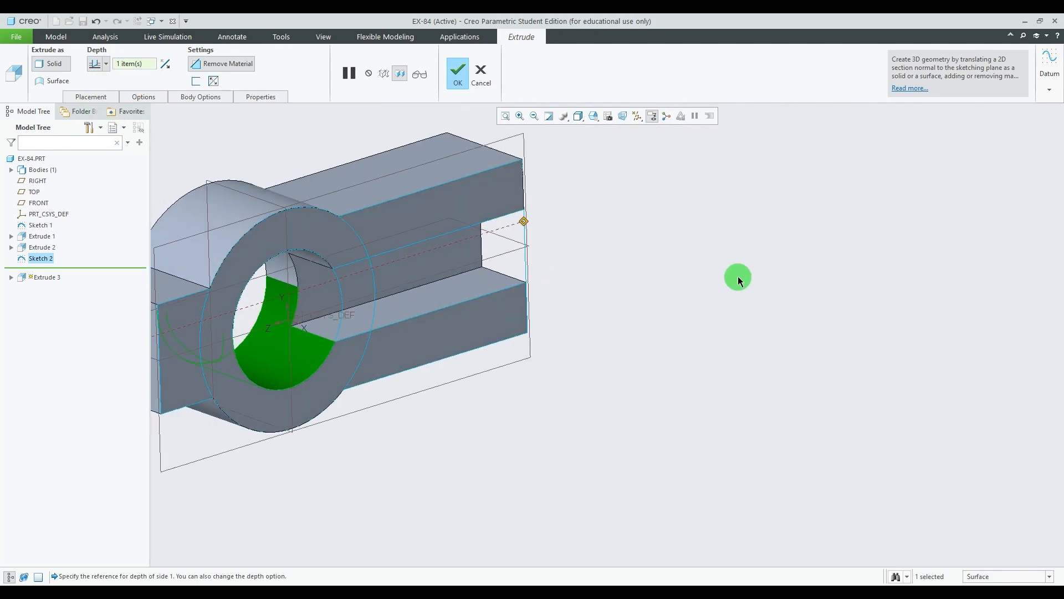
scroll(739, 279, up, 5)
mouse_move(727, 275)
middle_down()
mouse_move(748, 268)
mouse_move(658, 264)
mouse_move(723, 274)
middle_up()
scroll(598, 241, down, 5)
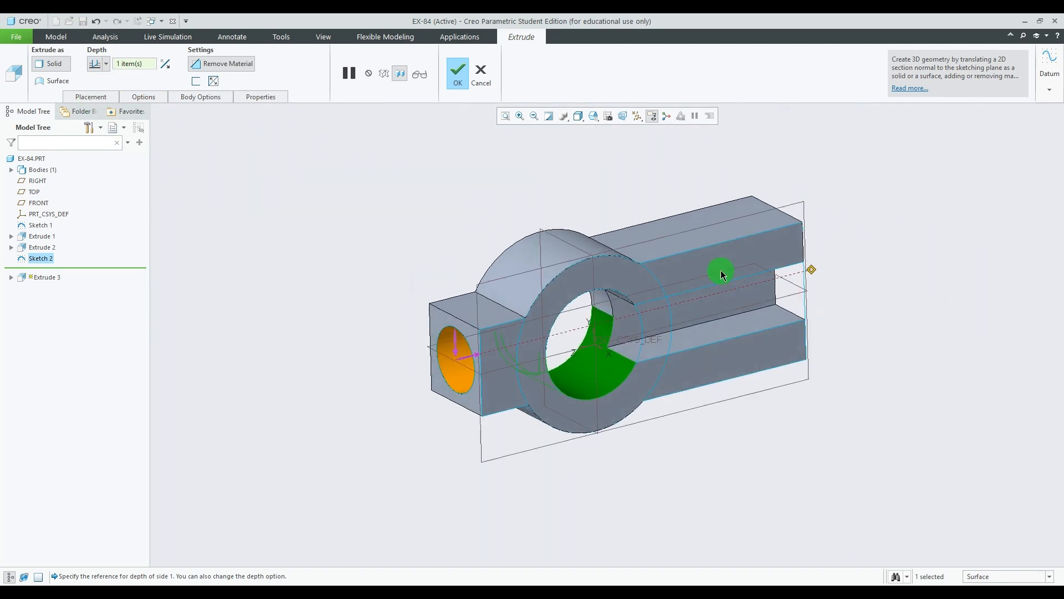
click(458, 75)
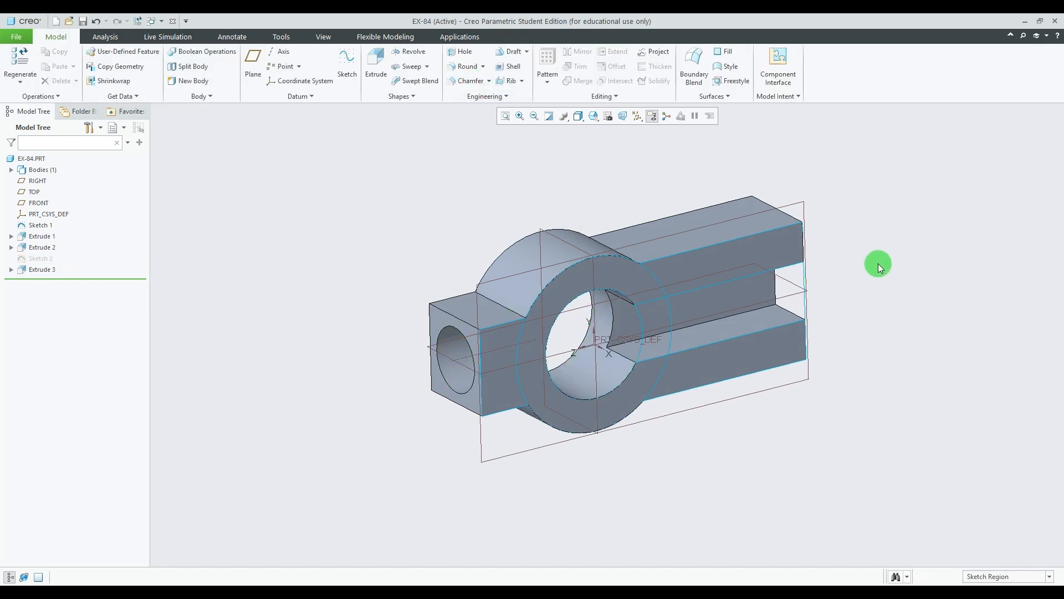
Restore the standard orientation of the finished clamp model.
middle_drag(878, 264, 581, 187)
click(593, 116)
click(612, 134)
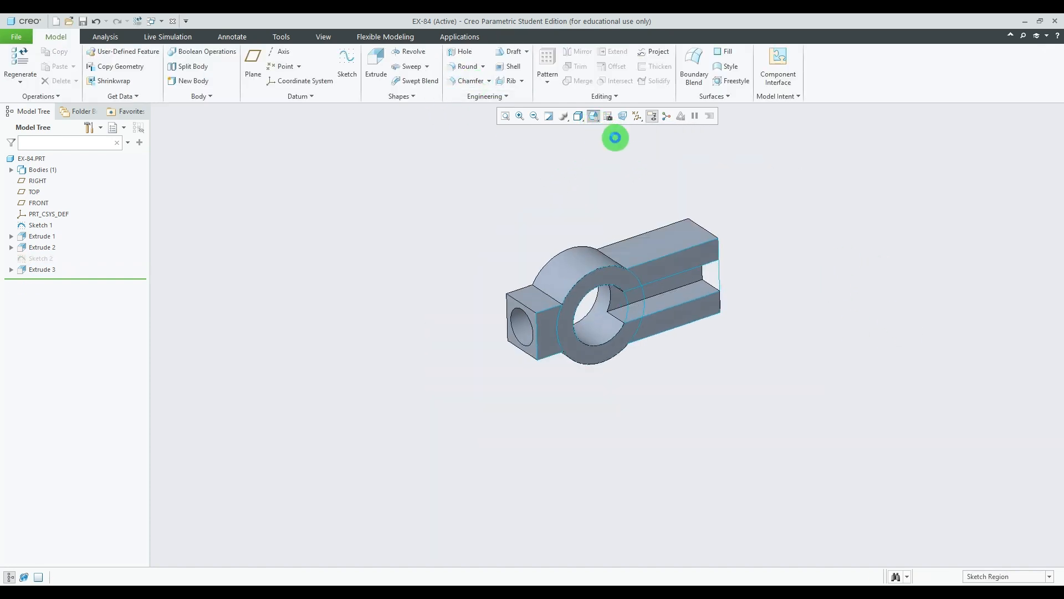
middle_drag(773, 242, 846, 264)
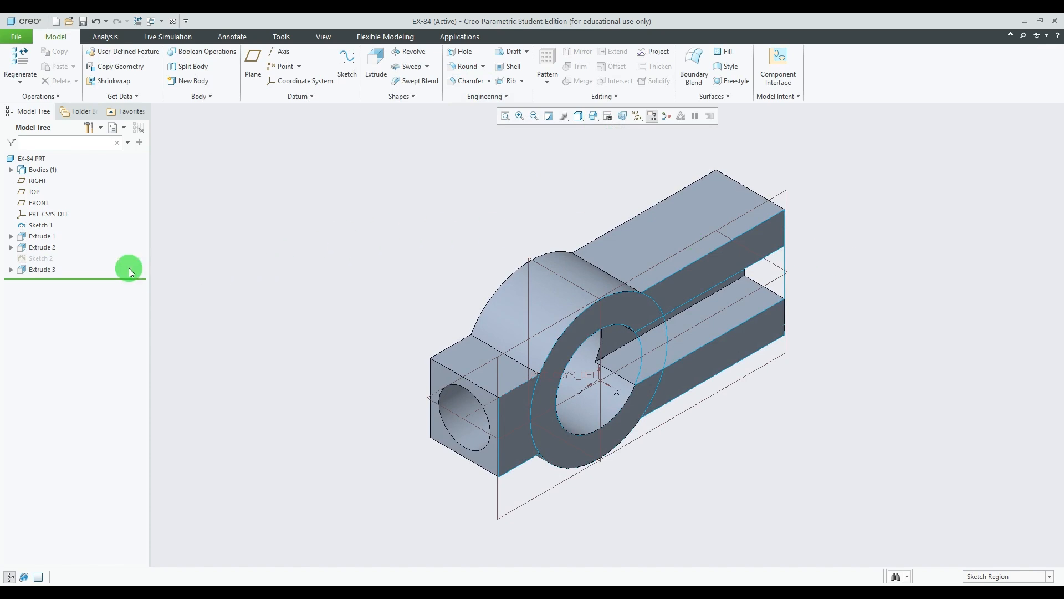
Hide Sketch 1 and turn off the display of all datum axes, points, coordinate systems and planes.
click(46, 225)
right_click(47, 228)
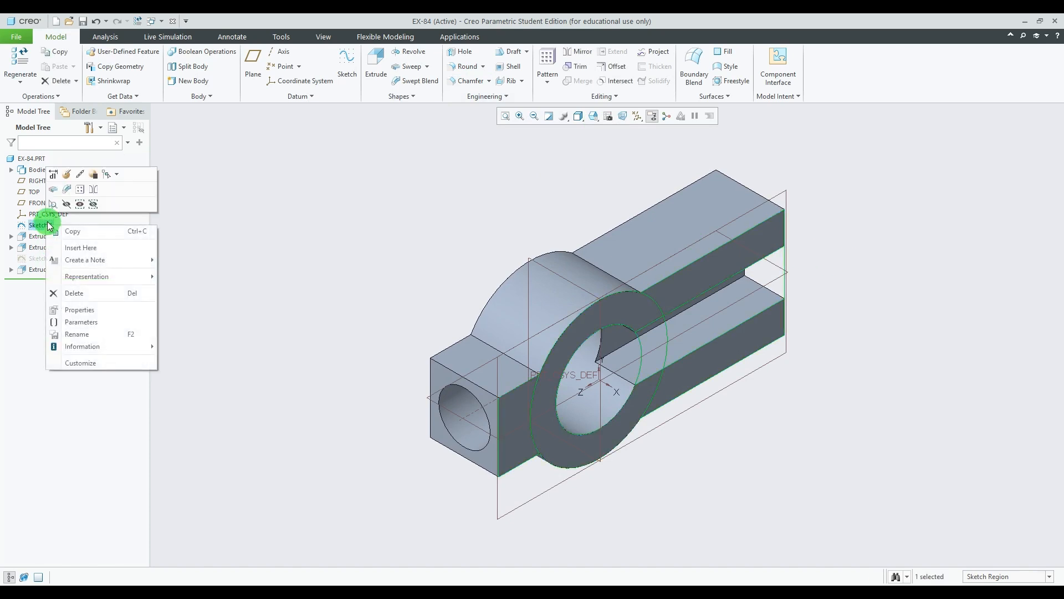
click(73, 209)
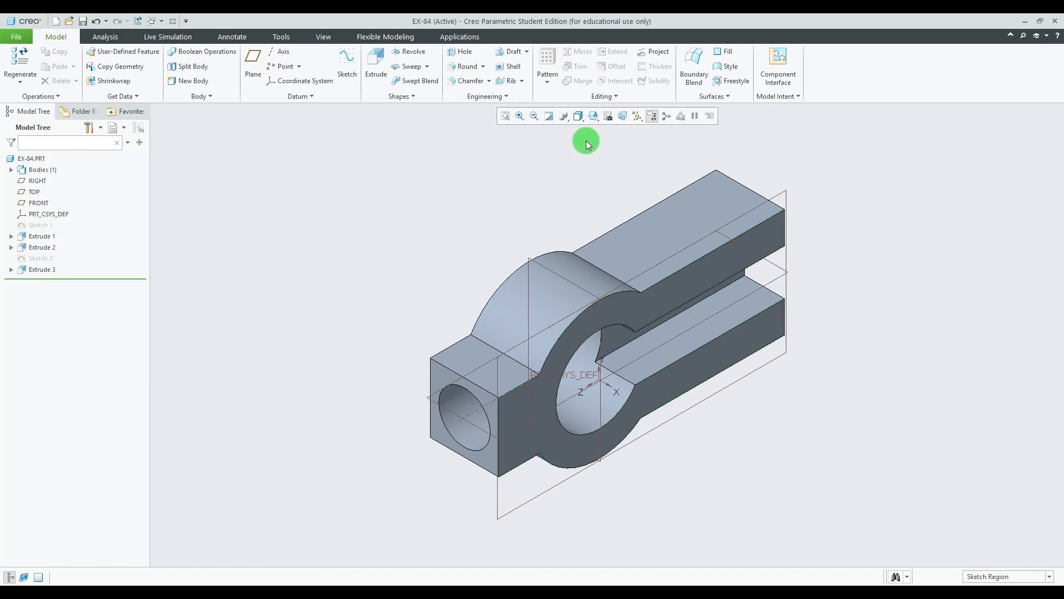
click(638, 117)
click(645, 130)
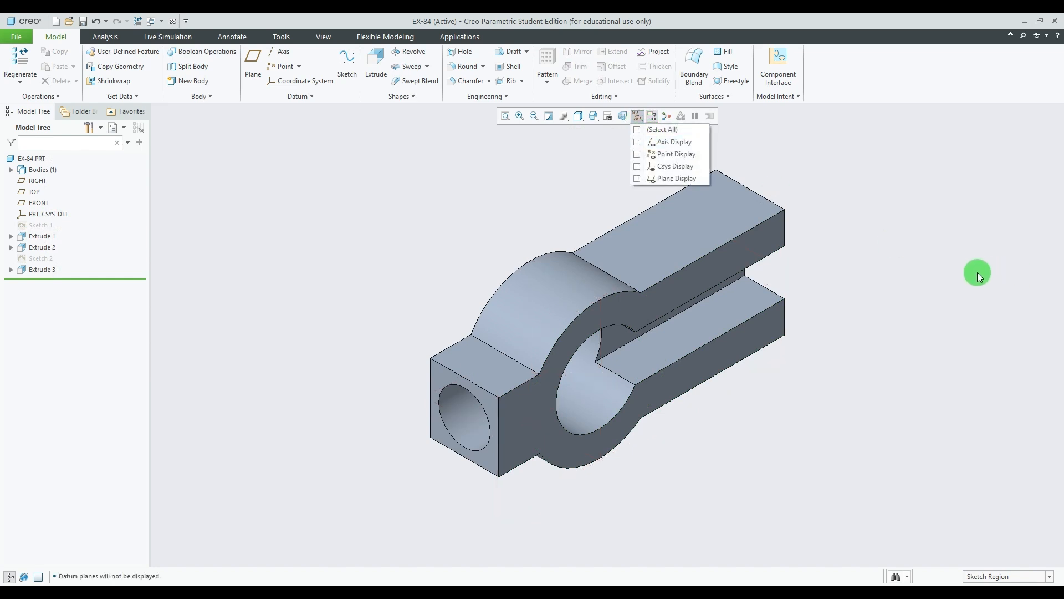
Dismiss the datum display options and set the finished clamp model to the standard orientation.
click(967, 272)
scroll(516, 341, up, 1)
scroll(590, 325, down, 1)
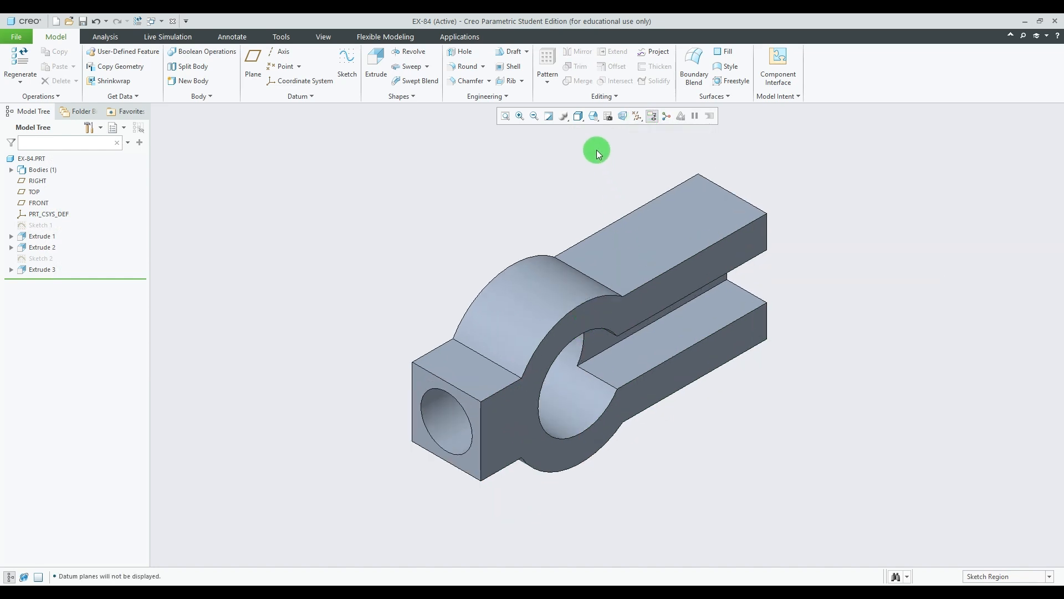
click(594, 118)
click(632, 137)
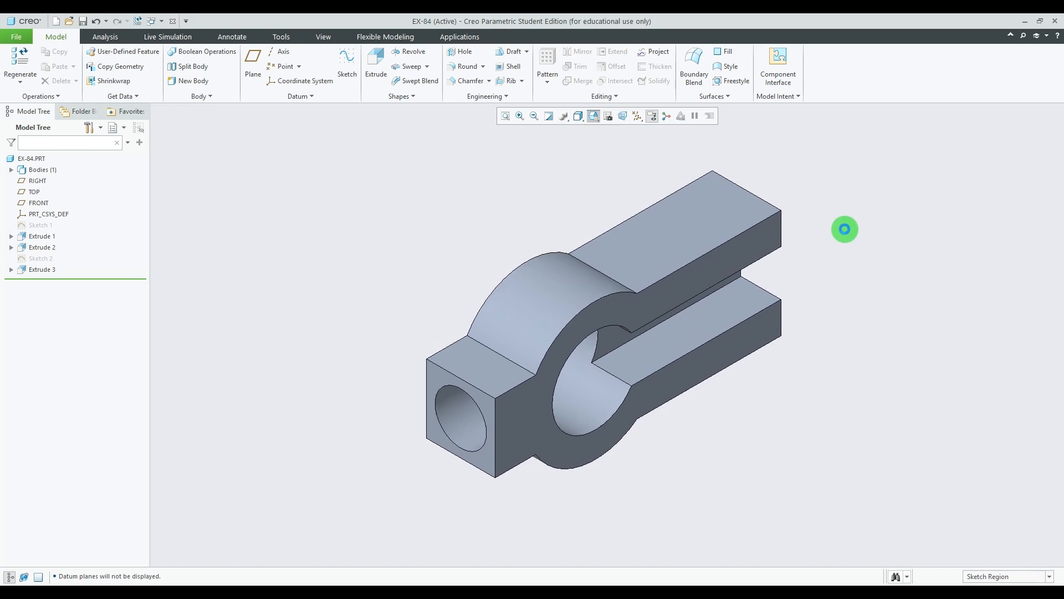
scroll(329, 339, up, 3)
scroll(407, 340, down, 2)
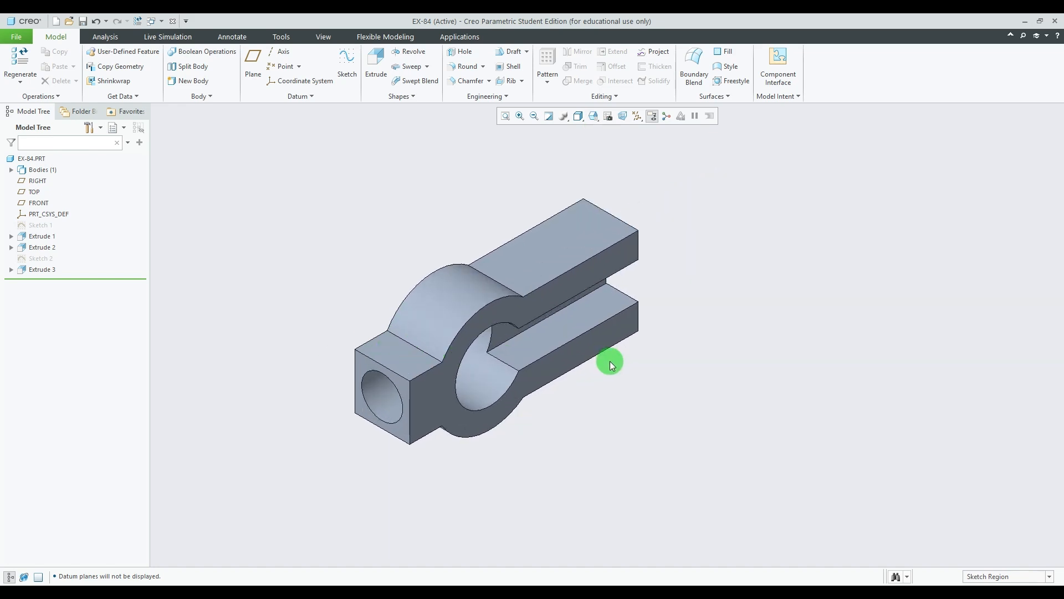
scroll(335, 342, up, 2)
scroll(465, 351, down, 2)
Switch to the image viewer, compare reference drawing 84.jpg side by side with the clamp model, and close the viewer.
click(1015, 18)
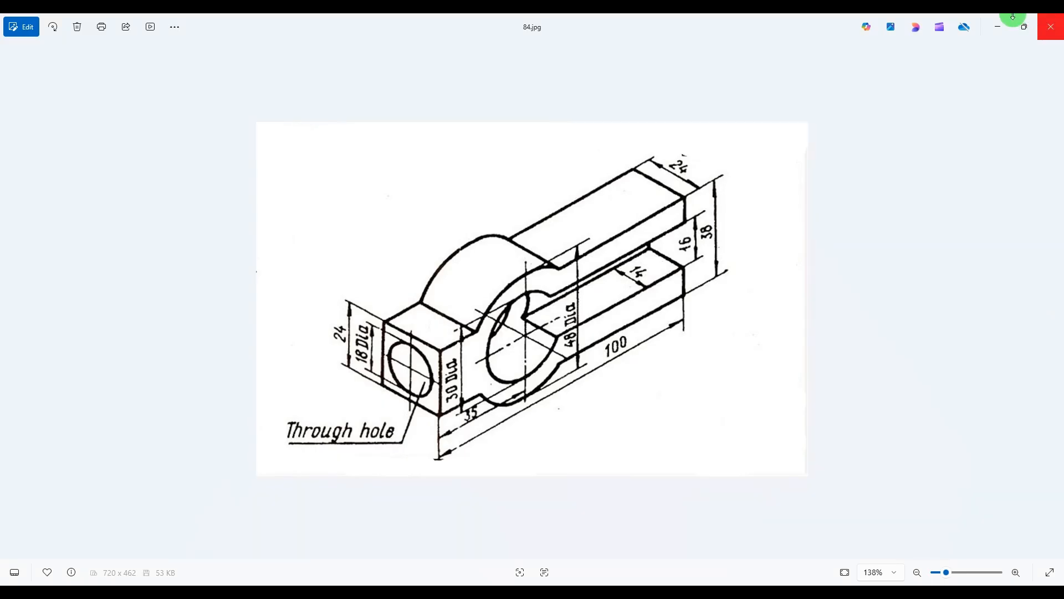
click(1025, 27)
scroll(399, 309, up, 2)
scroll(473, 344, down, 4)
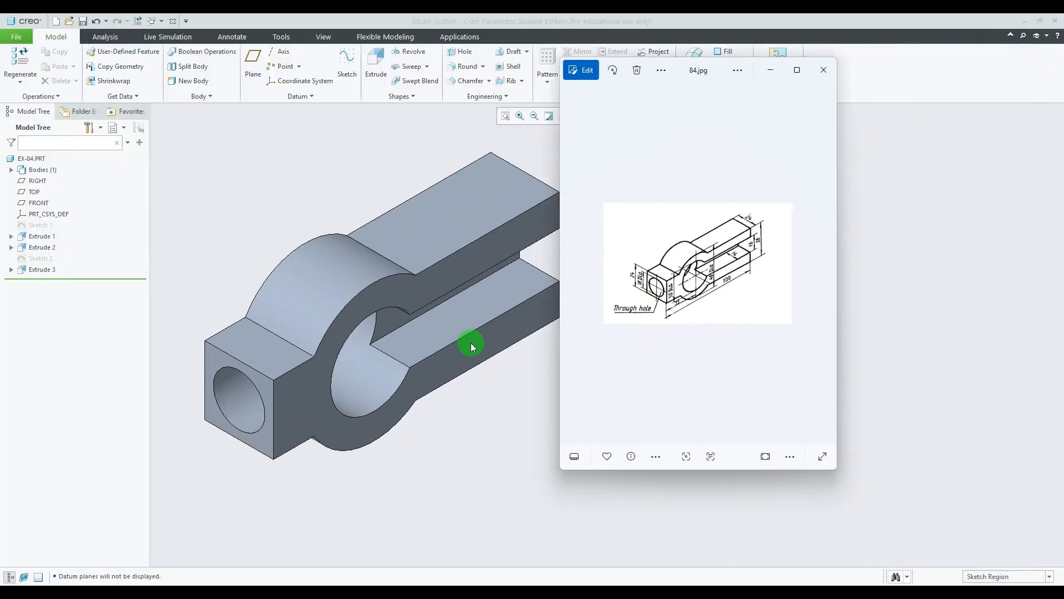
scroll(473, 342, up, 1)
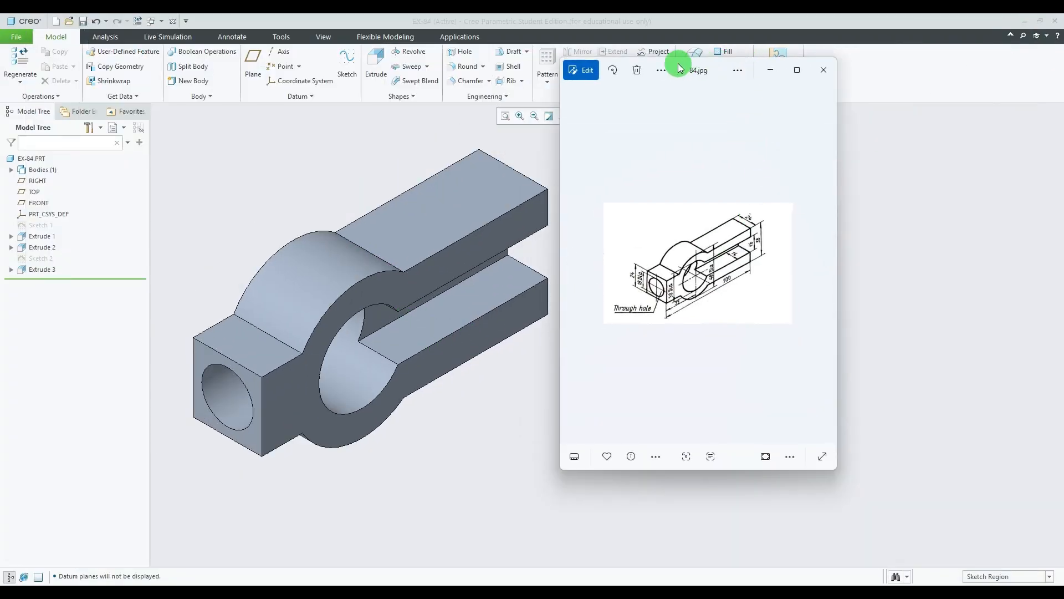
scroll(621, 239, up, 1)
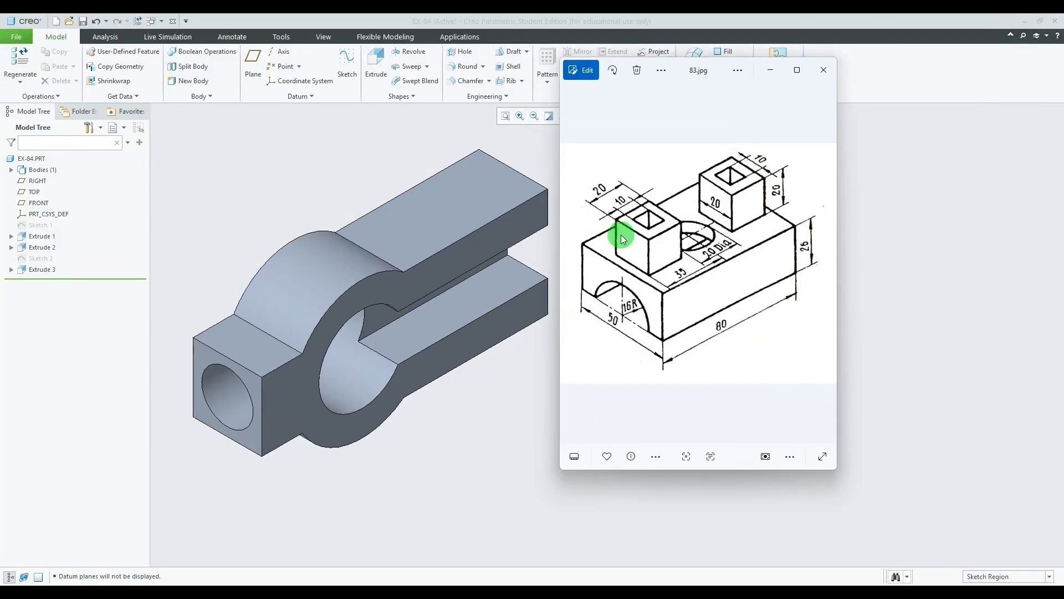
click(816, 73)
Restore the clamp model's standard orientation after the comparison with the drawing.
scroll(823, 275, up, 1)
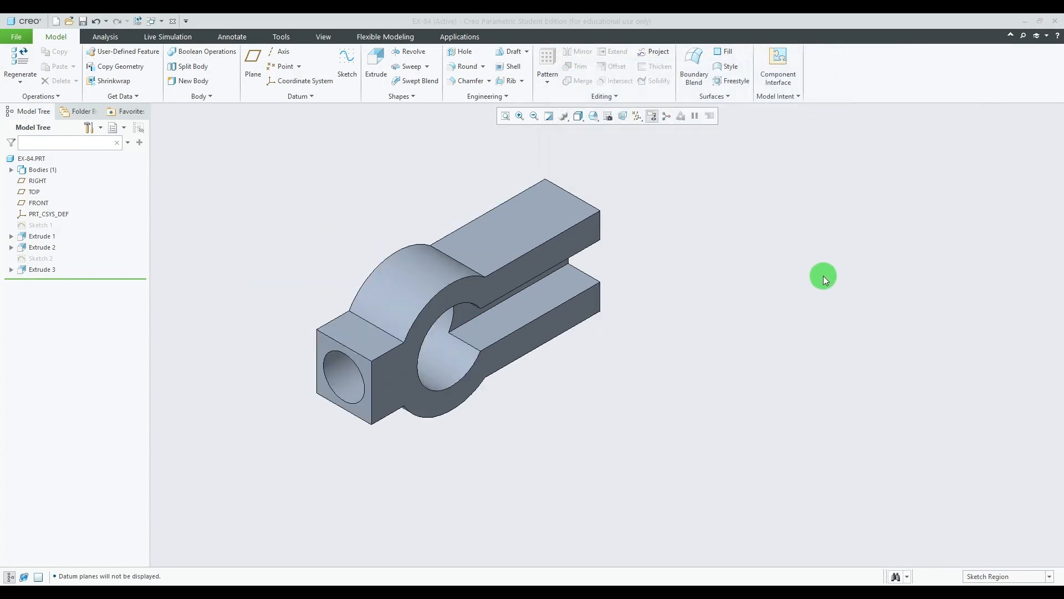
click(595, 120)
click(634, 140)
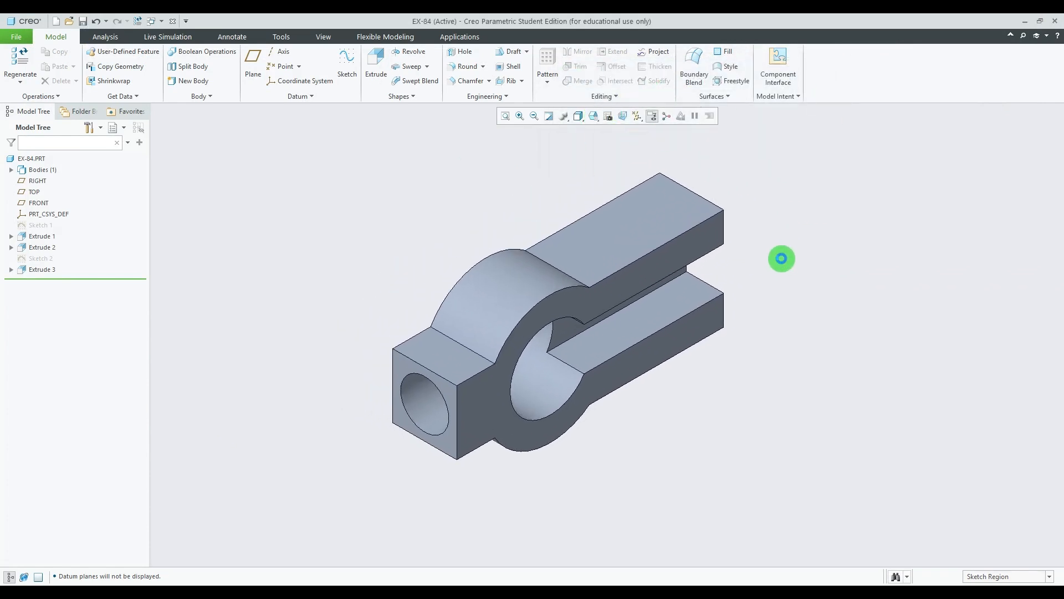